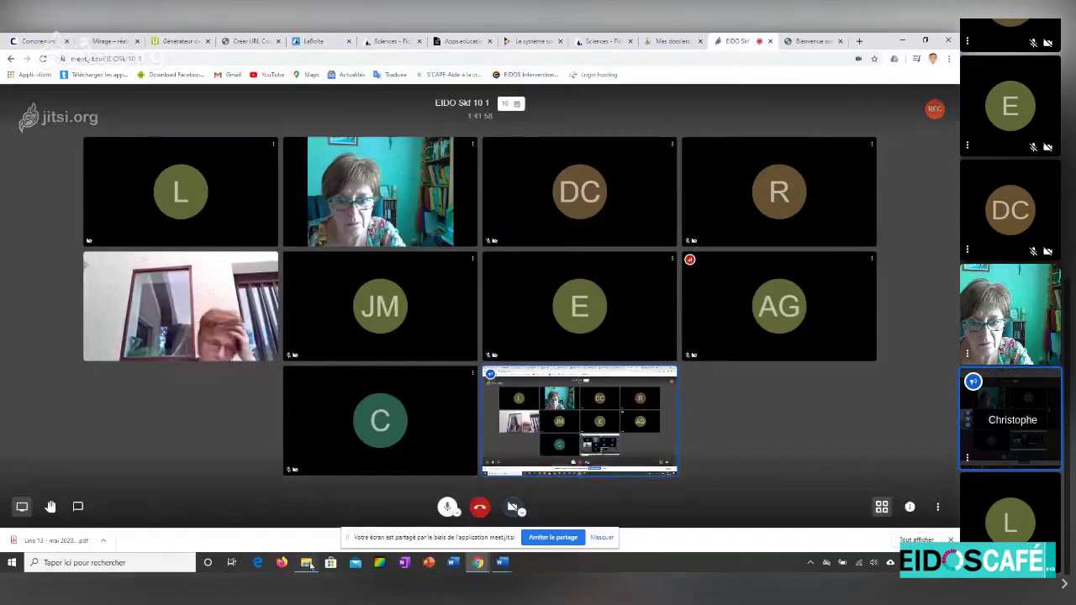
Step: Locate the MP4 video comment-marche-le-systeme-solaire in the Téléchargements folder of the user profile
{"action": "left_click", "coordinate": [307, 562]}
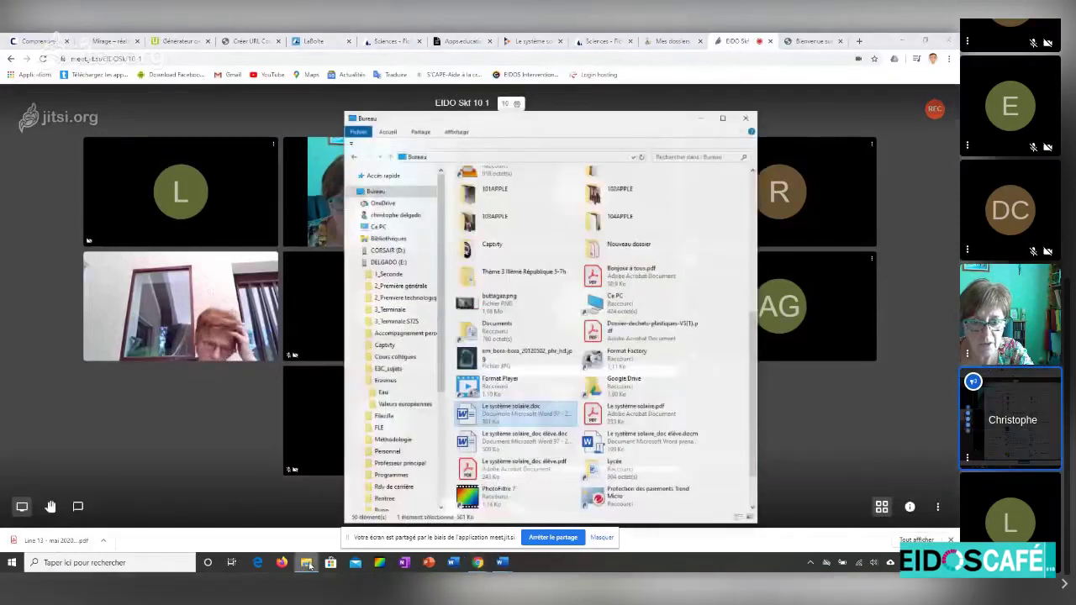
{"action": "left_click", "coordinate": [397, 208]}
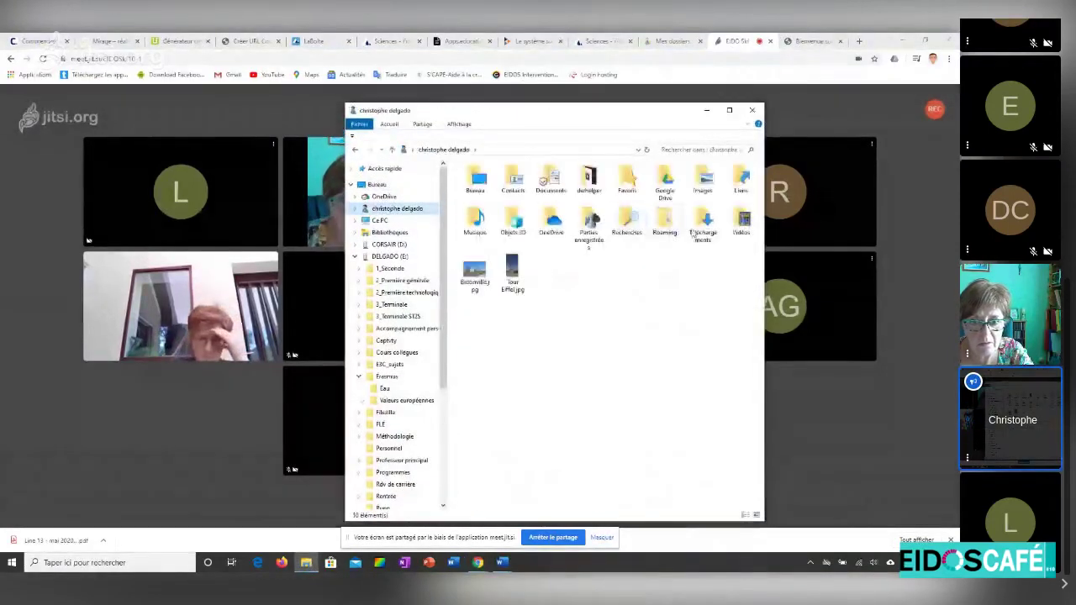
{"action": "double_click", "coordinate": [703, 223]}
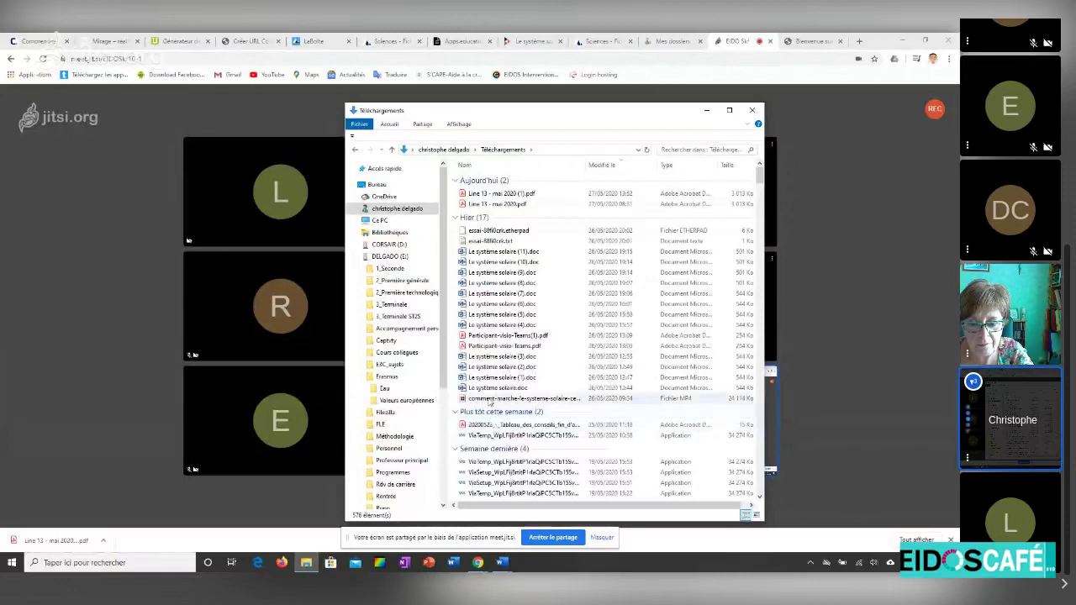
{"action": "left_click", "coordinate": [490, 400]}
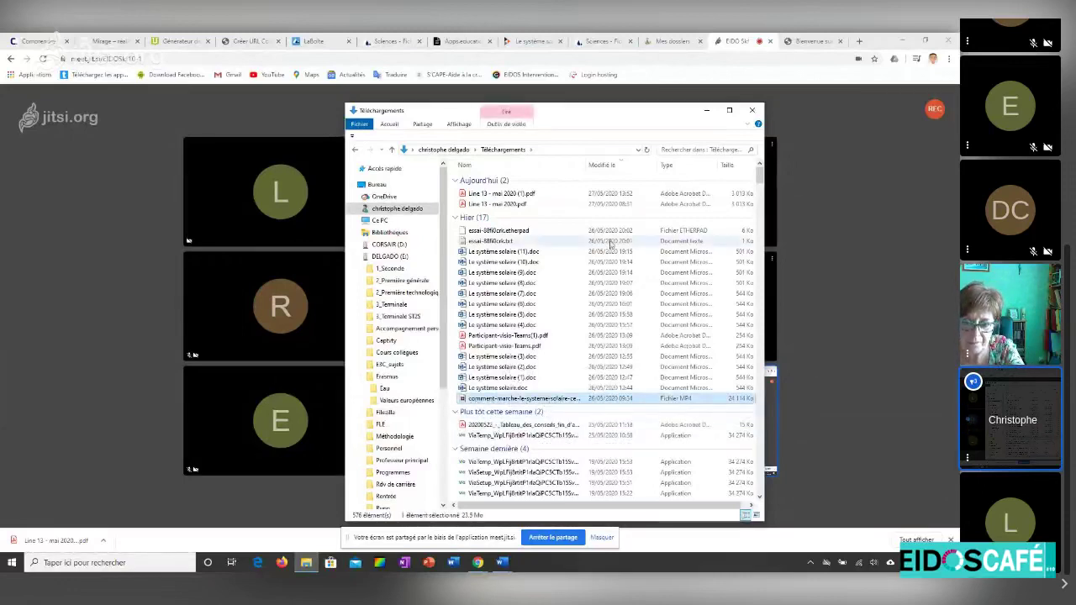
{"action": "left_click", "coordinate": [707, 110]}
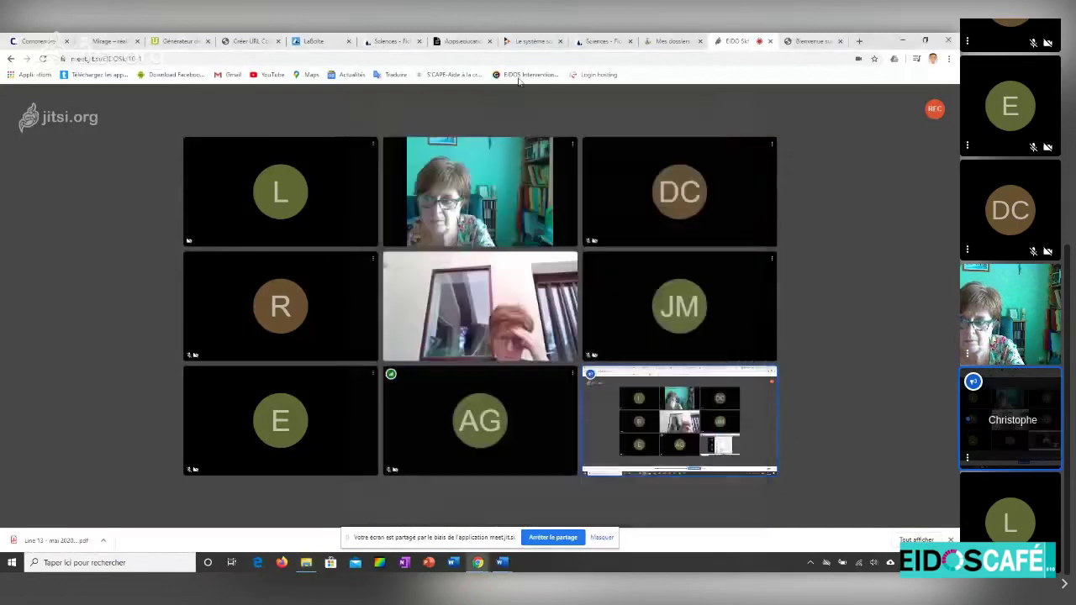
Step: Switch to the PeerTube page and review the account's channels, its published videos and the personal video library
{"action": "left_click", "coordinate": [530, 40]}
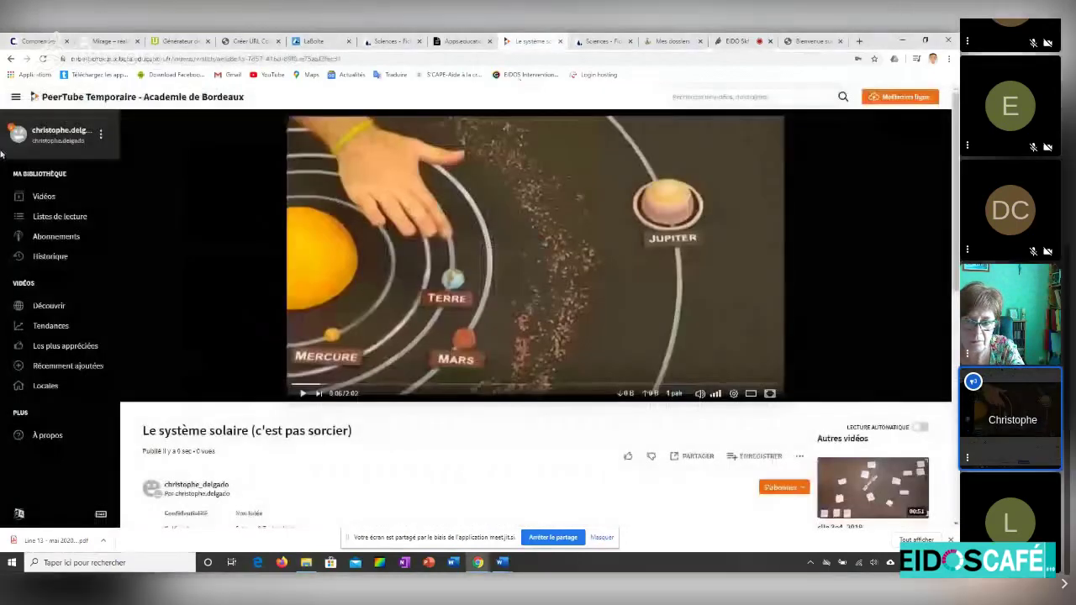
{"action": "left_click", "coordinate": [50, 134]}
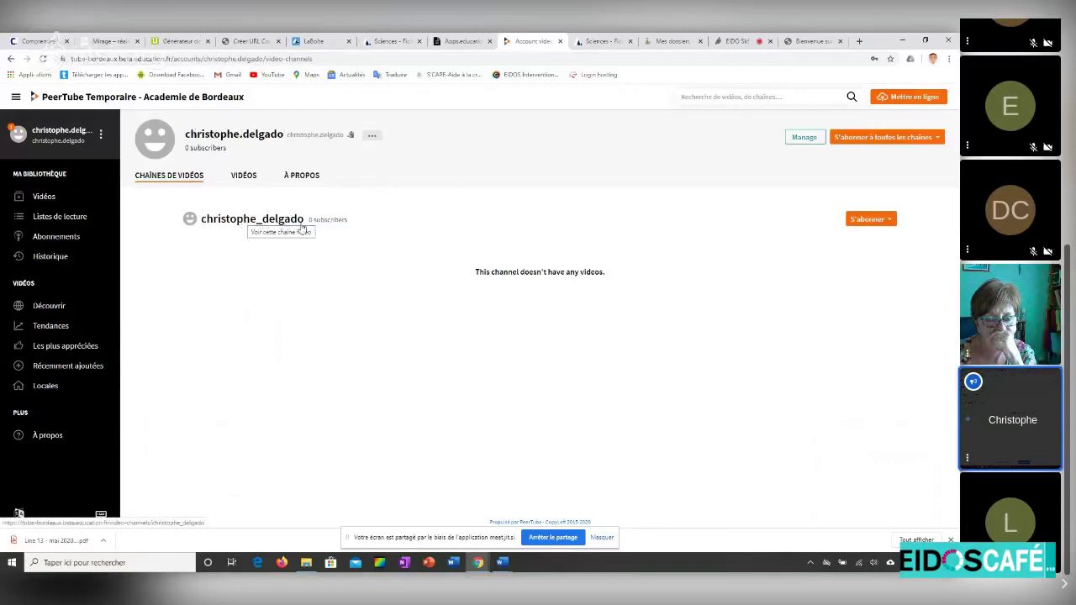
{"action": "left_click", "coordinate": [244, 174]}
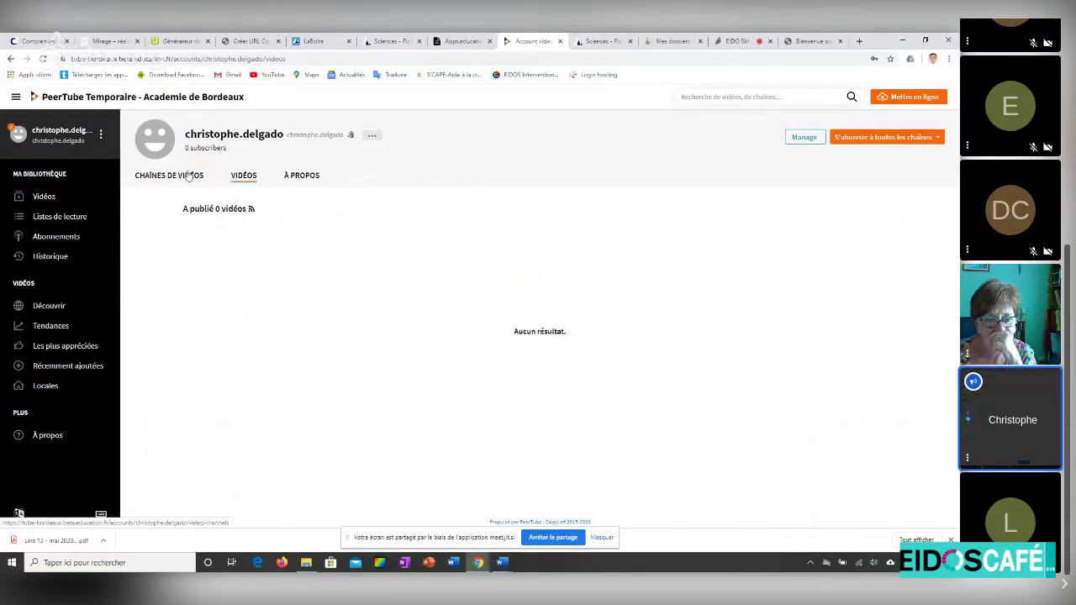
{"action": "left_click", "coordinate": [52, 197]}
{"action": "left_click", "coordinate": [53, 196]}
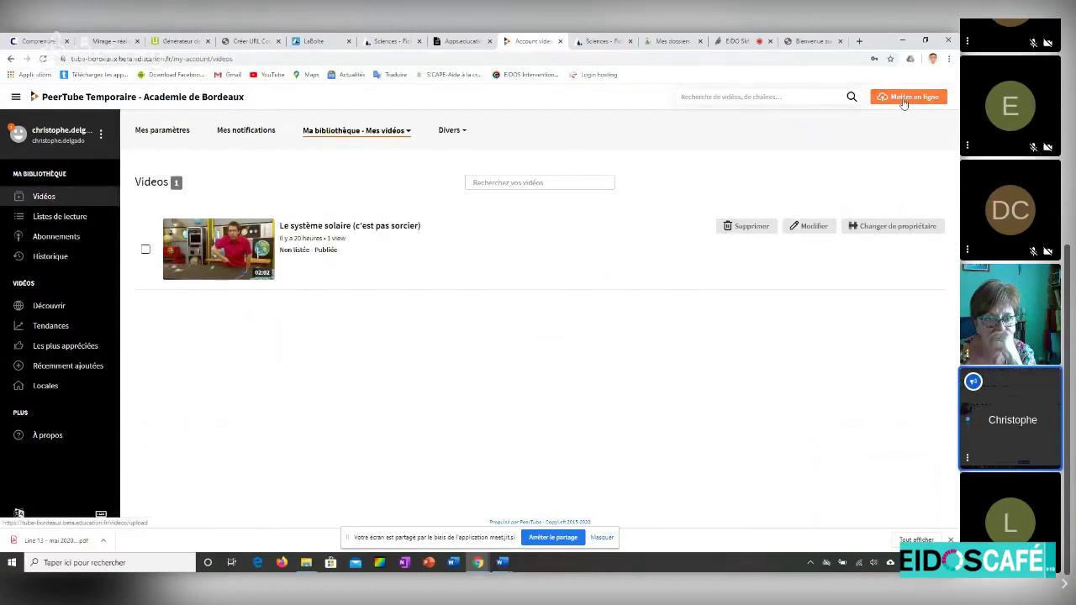
Step: Start uploading the file jair-bolsonaro-est-il-une-menace-pour-lamazonie.mp4 from Téléchargements as a new video
{"action": "left_click", "coordinate": [904, 99]}
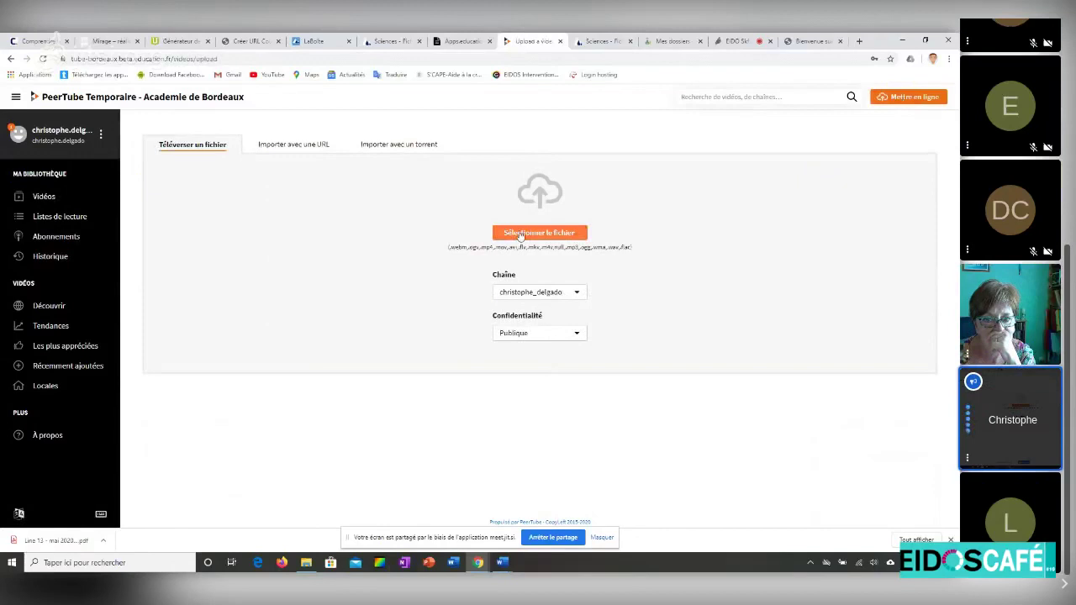
{"action": "left_click", "coordinate": [550, 233]}
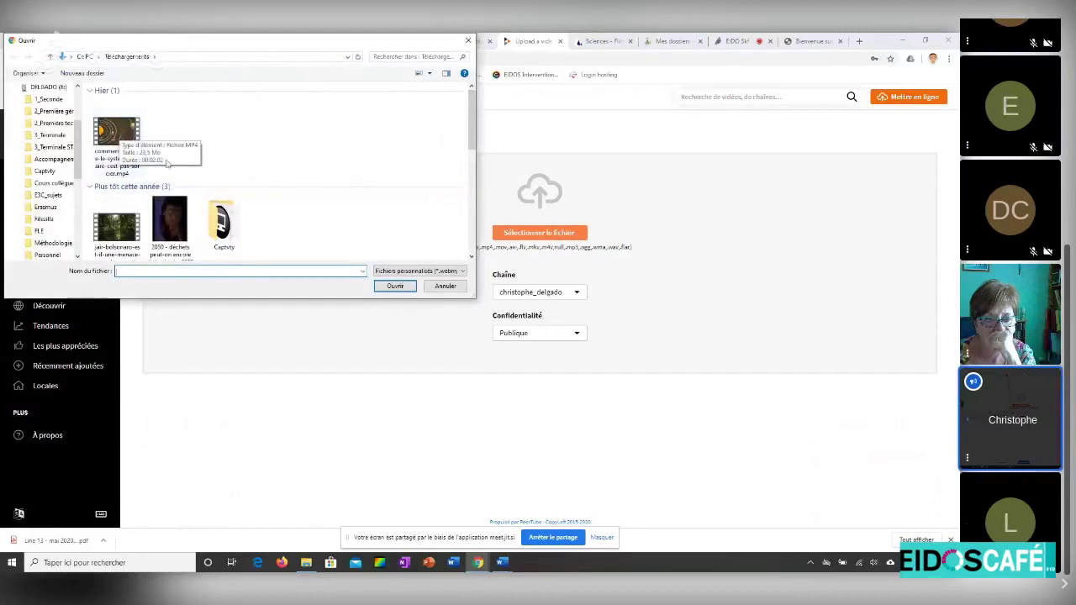
{"action": "left_click", "coordinate": [124, 231]}
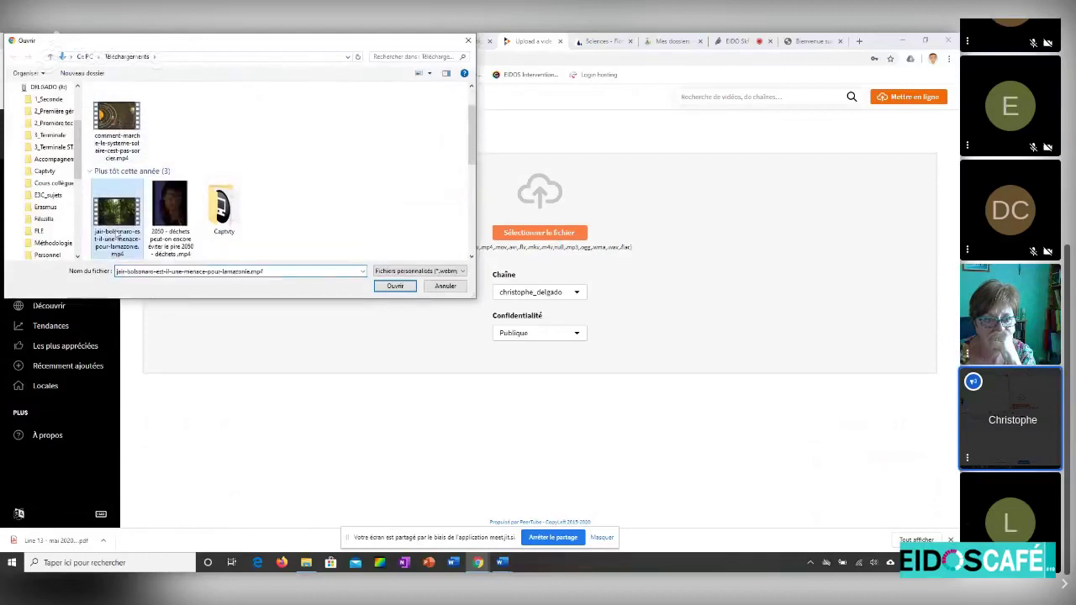
{"action": "left_click", "coordinate": [393, 287]}
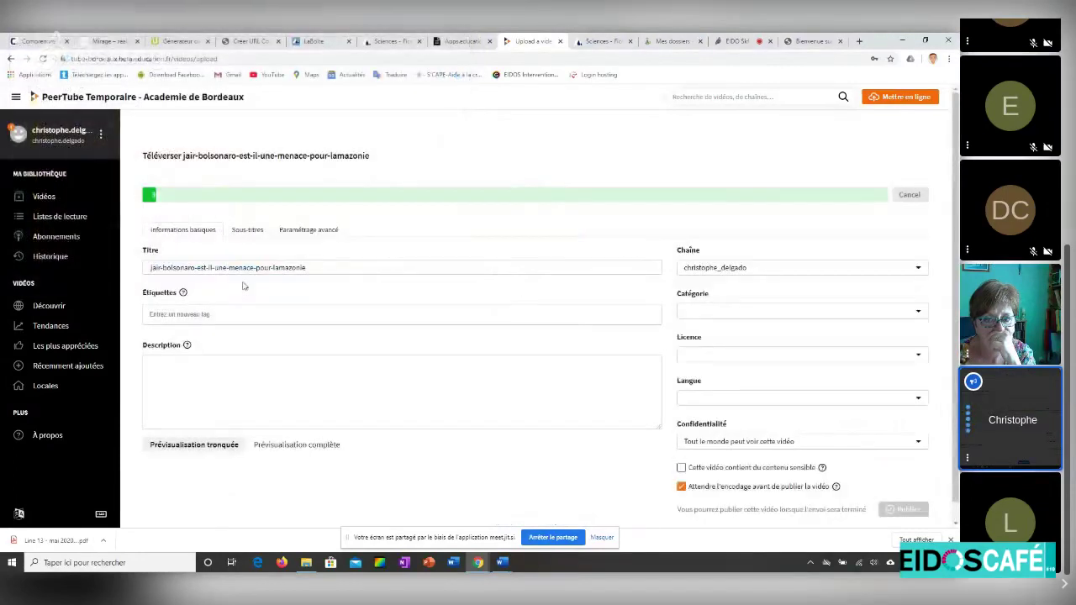
Step: Set the video's category to Éducation and its licence to Attribution - Utilisation non commerciale
{"action": "left_click", "coordinate": [919, 313]}
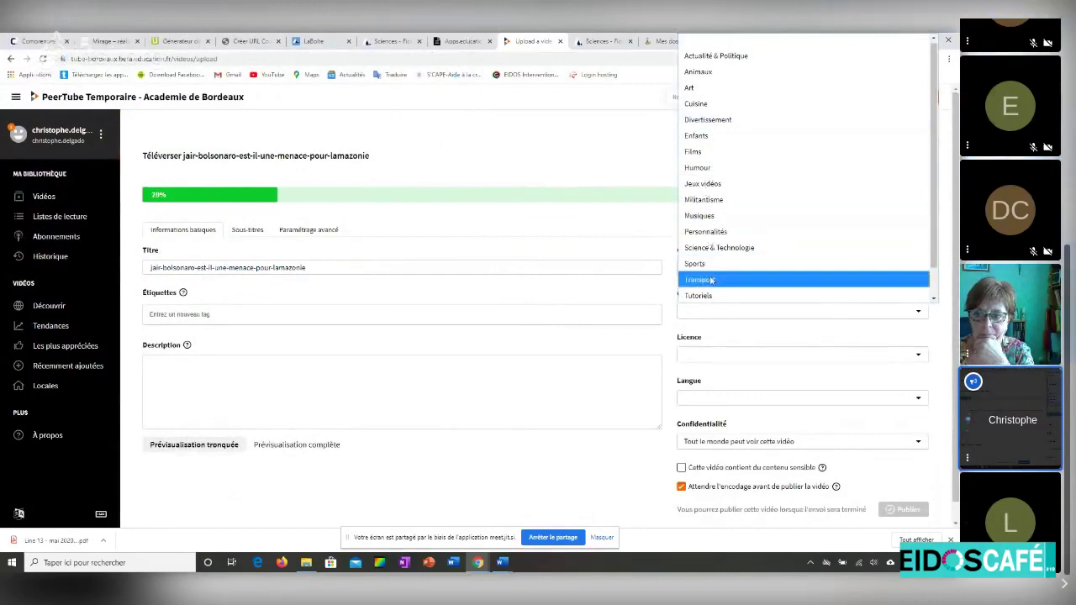
{"action": "scroll", "coordinate": [711, 281], "scroll_direction": "down", "scroll_amount": 1}
{"action": "left_click", "coordinate": [748, 295]}
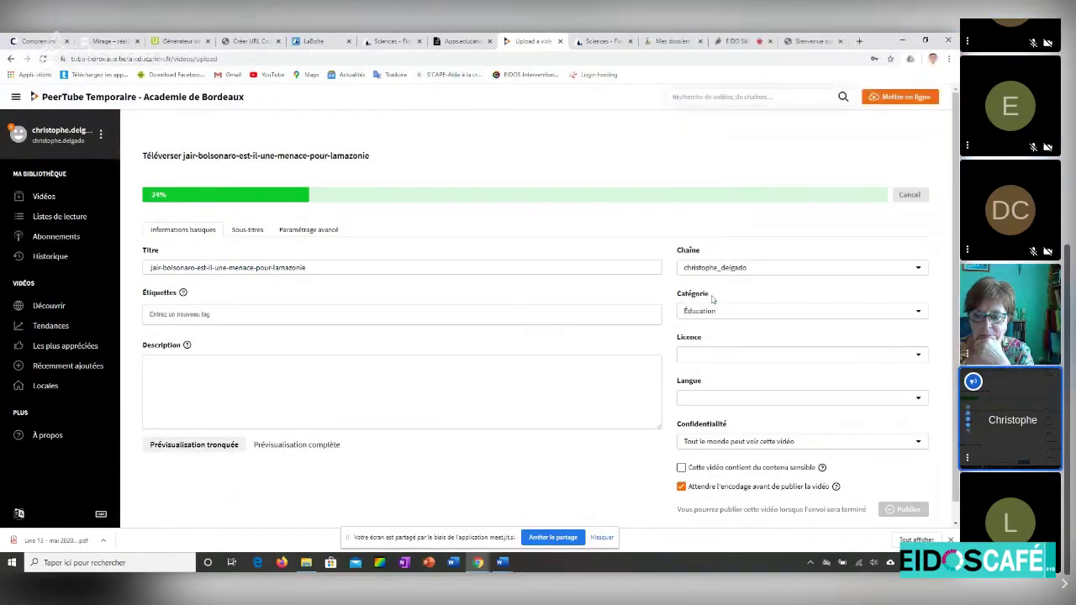
{"action": "left_click", "coordinate": [913, 355]}
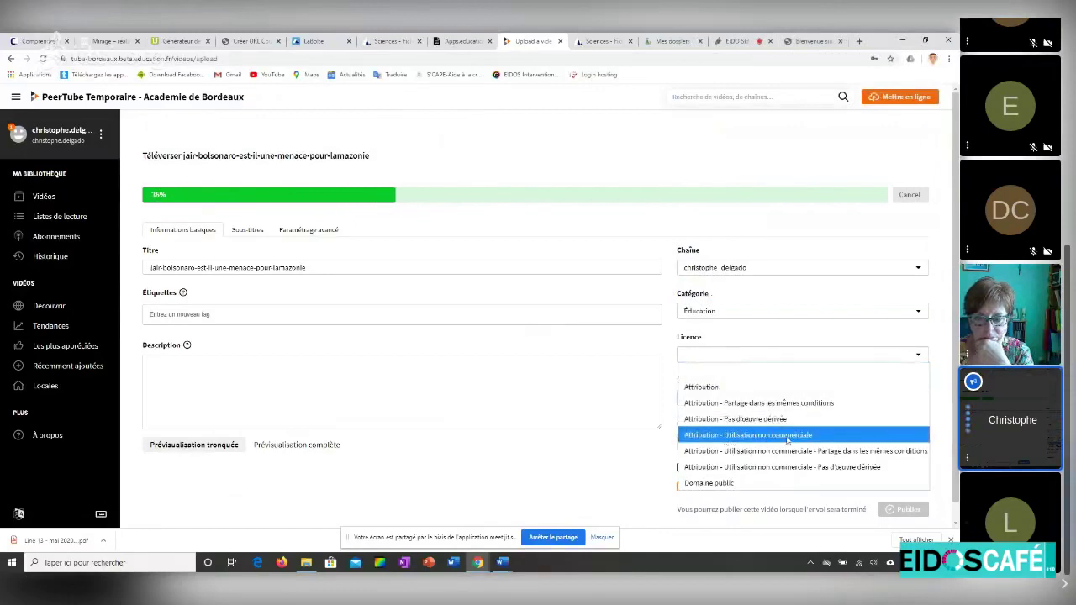
{"action": "left_click", "coordinate": [788, 436]}
Step: Set the video's language to Français and enter amazonie as its tag
{"action": "left_click", "coordinate": [782, 397]}
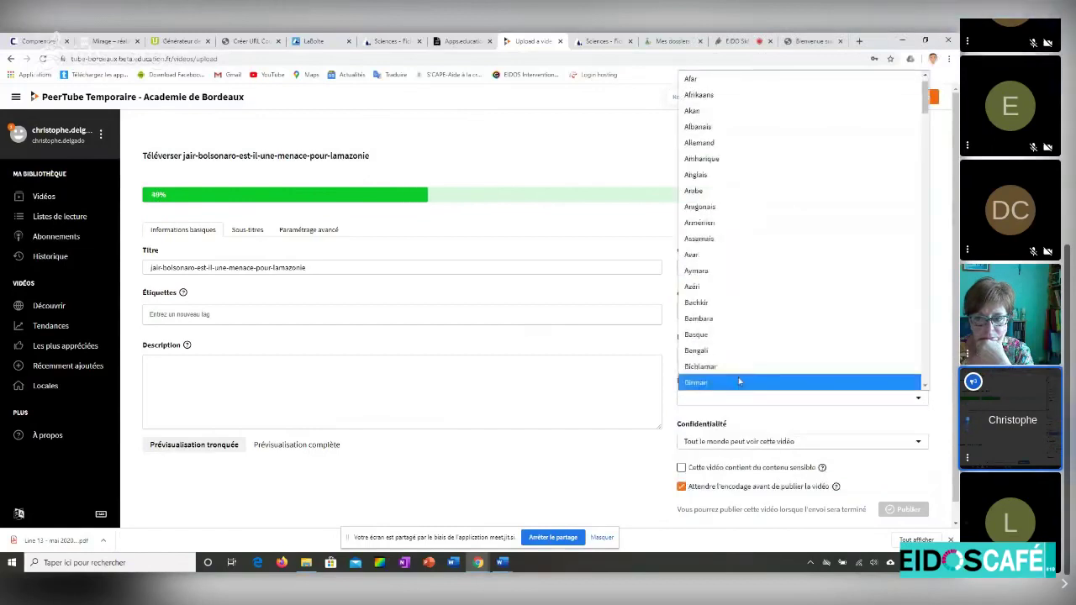
{"action": "scroll", "coordinate": [707, 298], "scroll_direction": "down", "scroll_amount": 1}
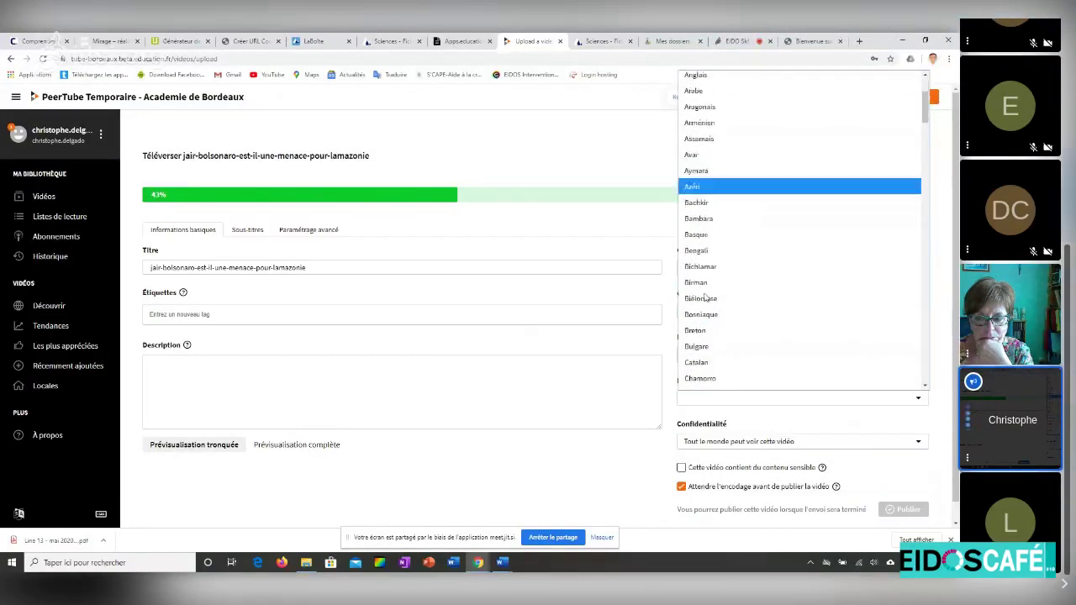
{"action": "scroll", "coordinate": [705, 296], "scroll_direction": "down", "scroll_amount": 1}
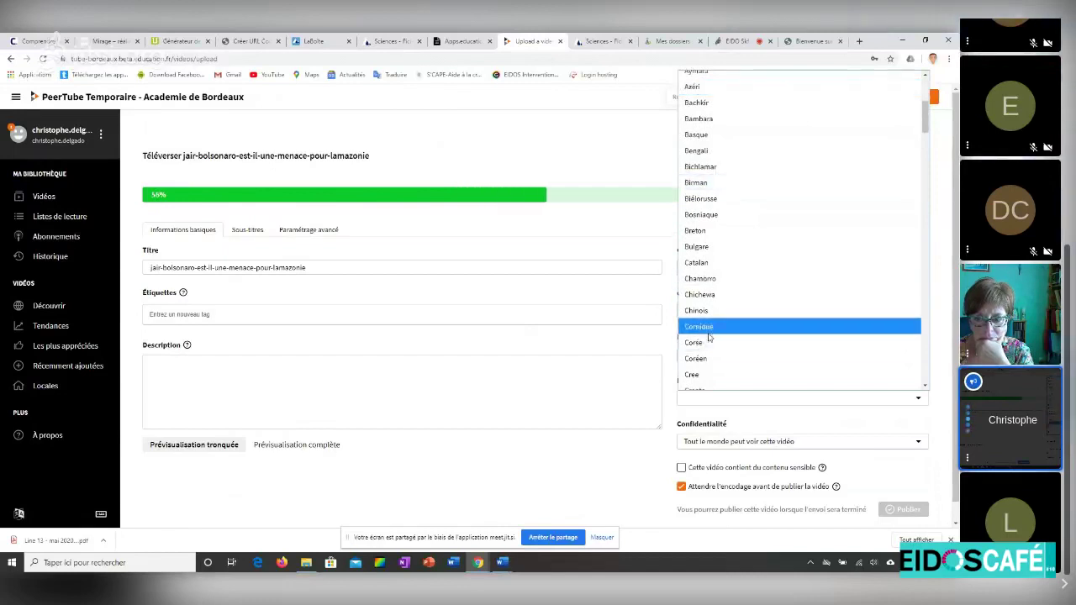
{"action": "scroll", "coordinate": [709, 339], "scroll_direction": "down", "scroll_amount": 2}
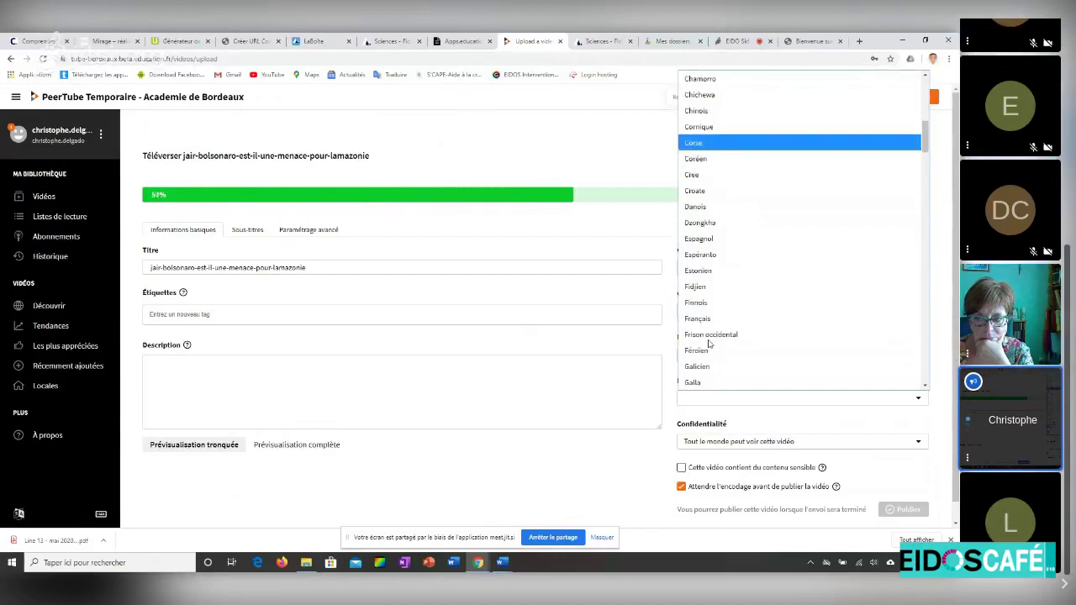
{"action": "left_click", "coordinate": [706, 319]}
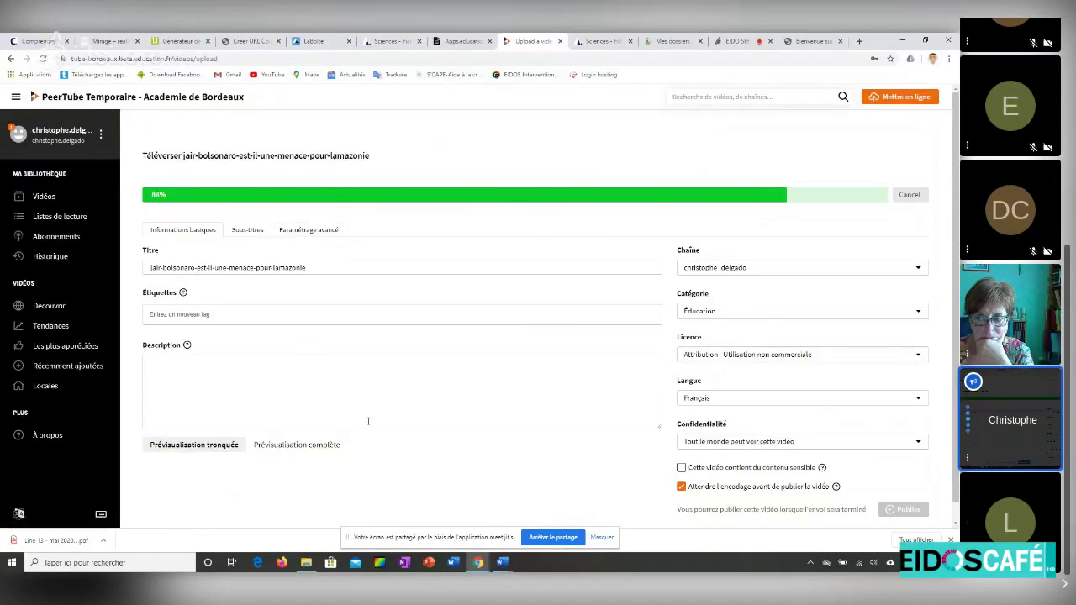
{"action": "scroll", "coordinate": [367, 421], "scroll_direction": "down", "scroll_amount": 1}
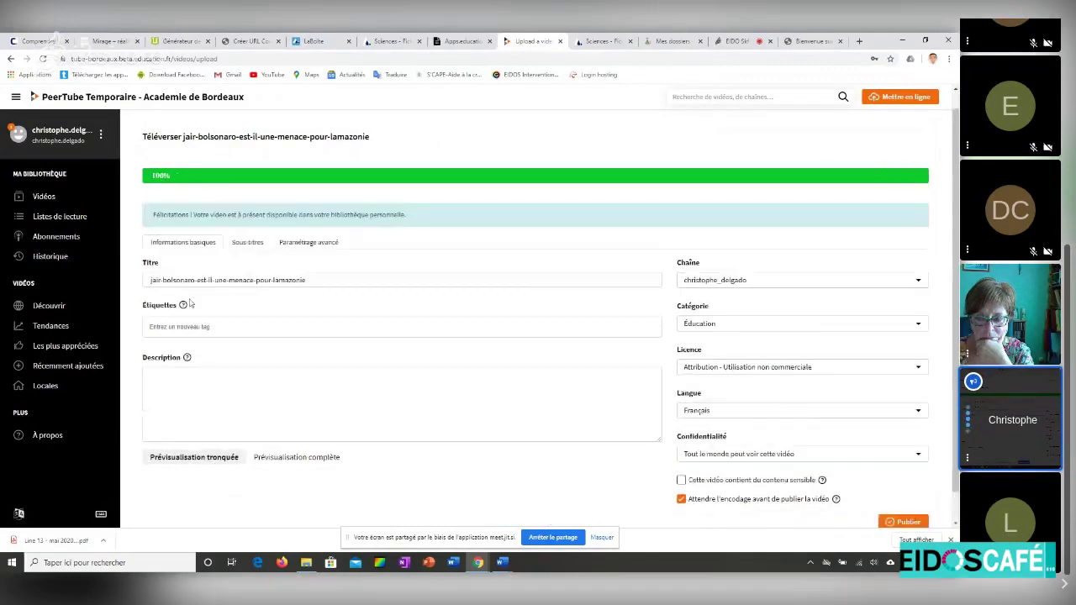
{"action": "type", "text": "amazonie"}
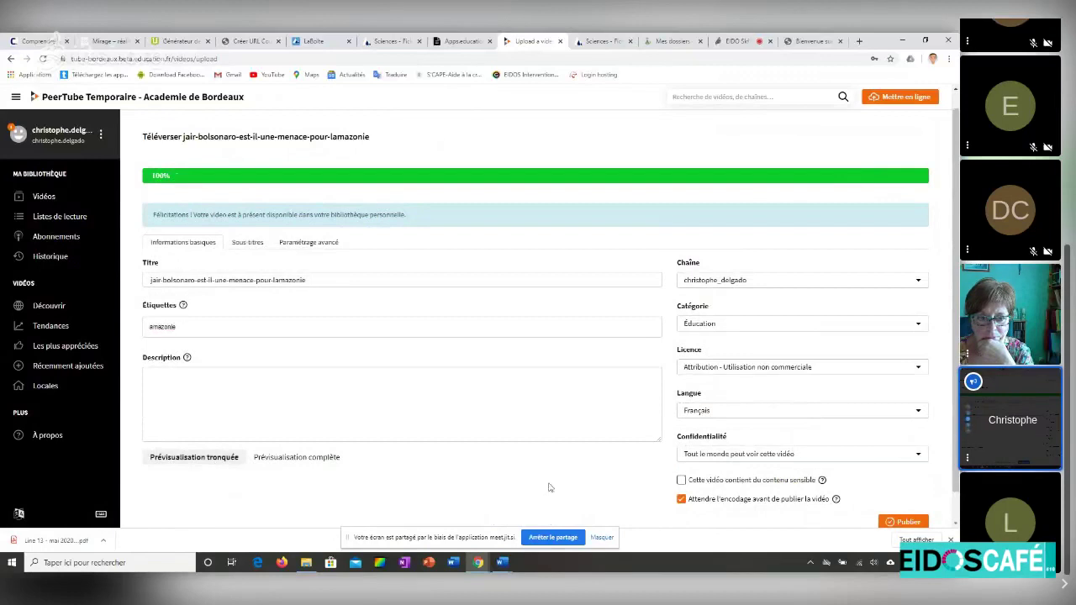
Step: Set the video's confidentiality to Seules les personnes en possession du lien privé peuvent voir cette vidéo
{"action": "scroll", "coordinate": [580, 467], "scroll_direction": "down", "scroll_amount": 1}
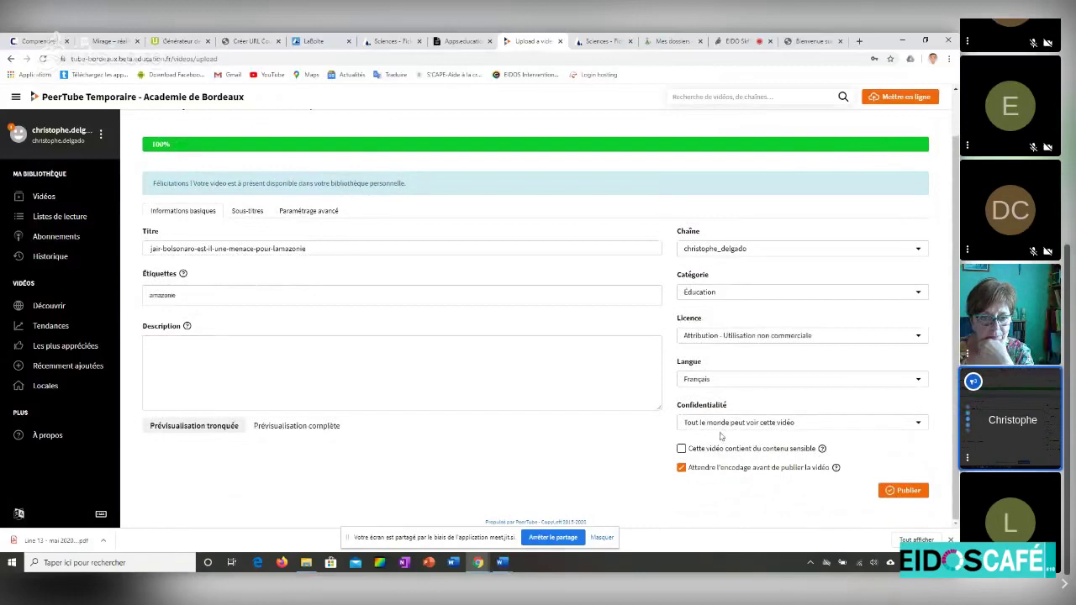
{"action": "left_click", "coordinate": [920, 429]}
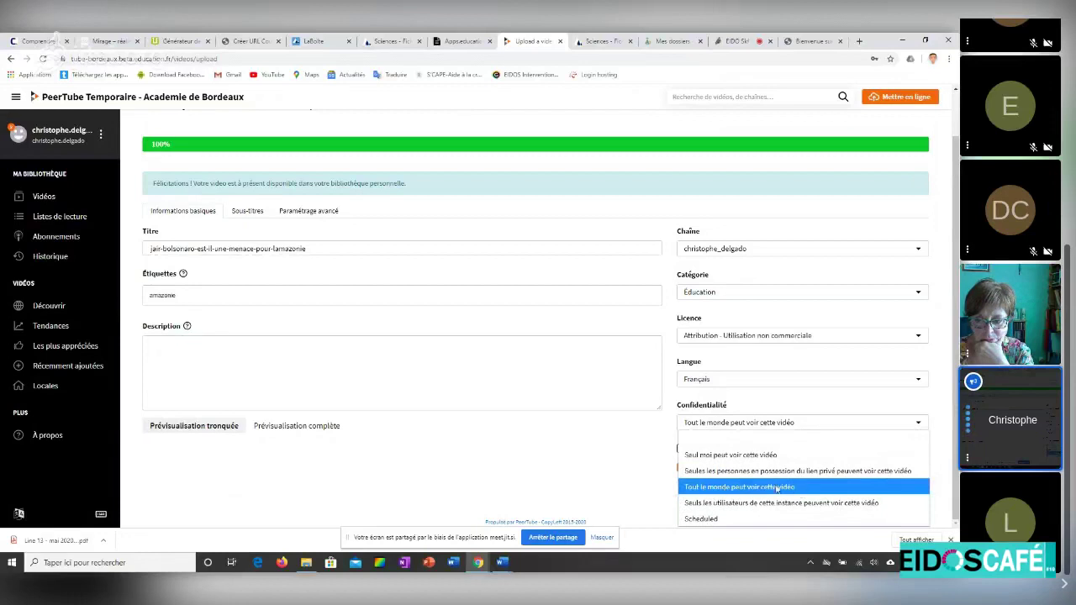
{"action": "left_click", "coordinate": [899, 473]}
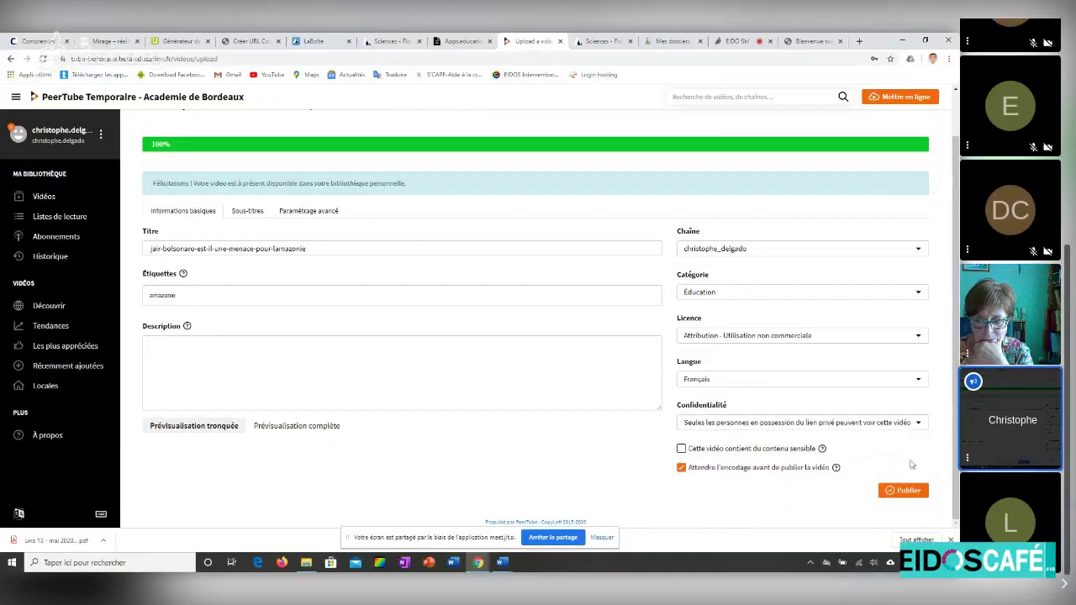
Step: Set the confidentiality to Tout le monde peut voir cette vidéo, publish the video and pause its playback
{"action": "left_click", "coordinate": [922, 425]}
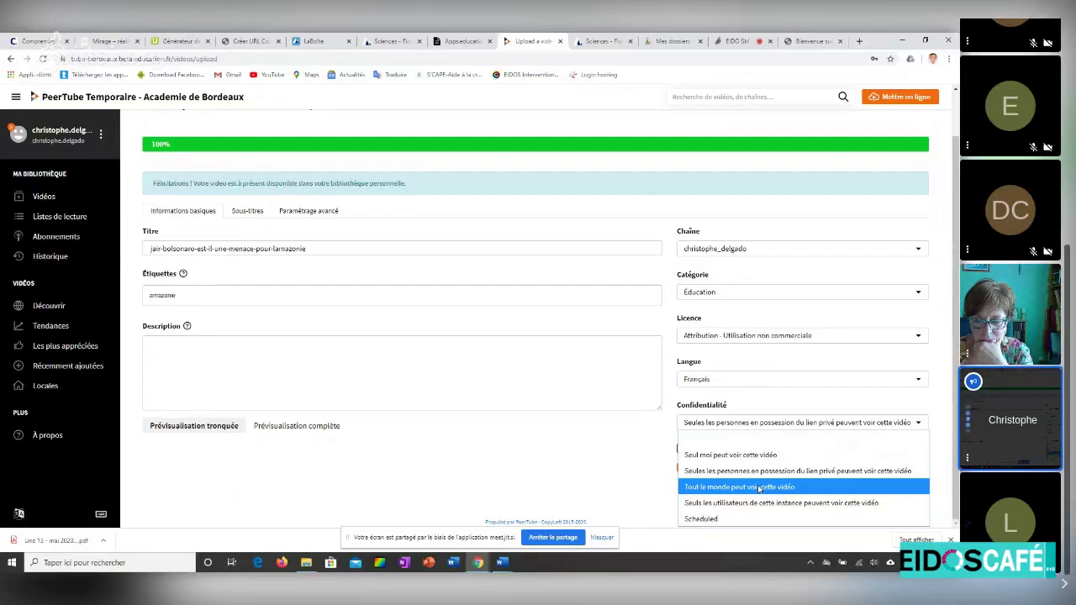
{"action": "left_click", "coordinate": [759, 487]}
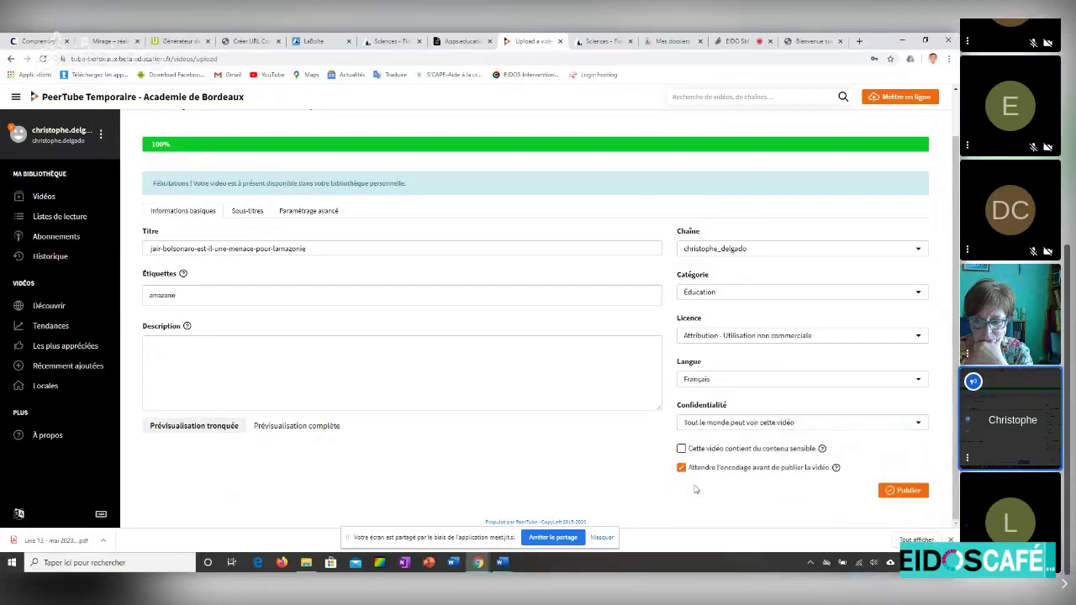
{"action": "left_click", "coordinate": [923, 490]}
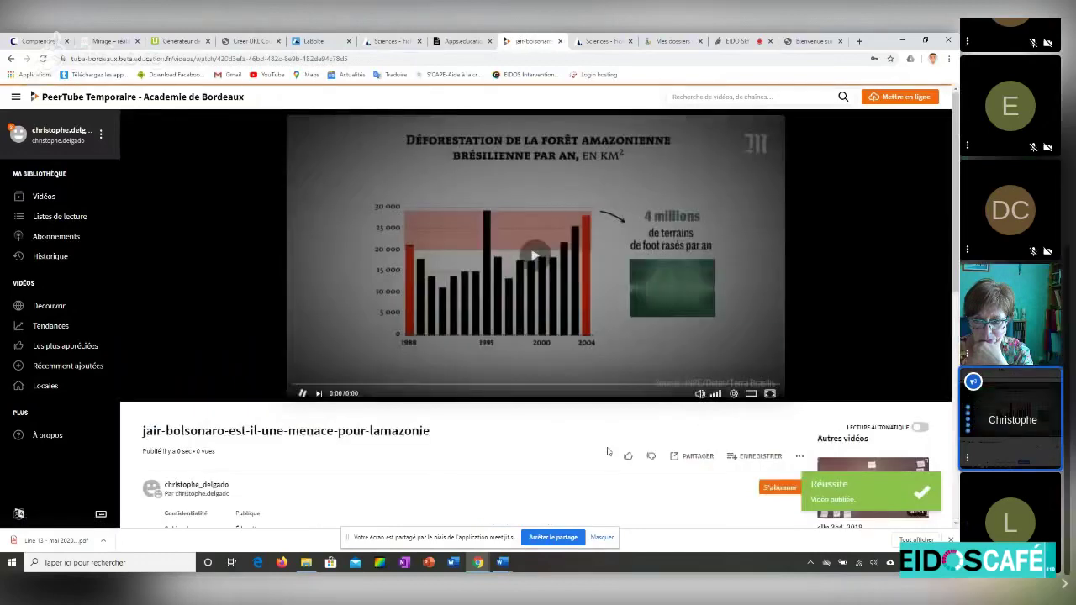
{"action": "left_click", "coordinate": [379, 341]}
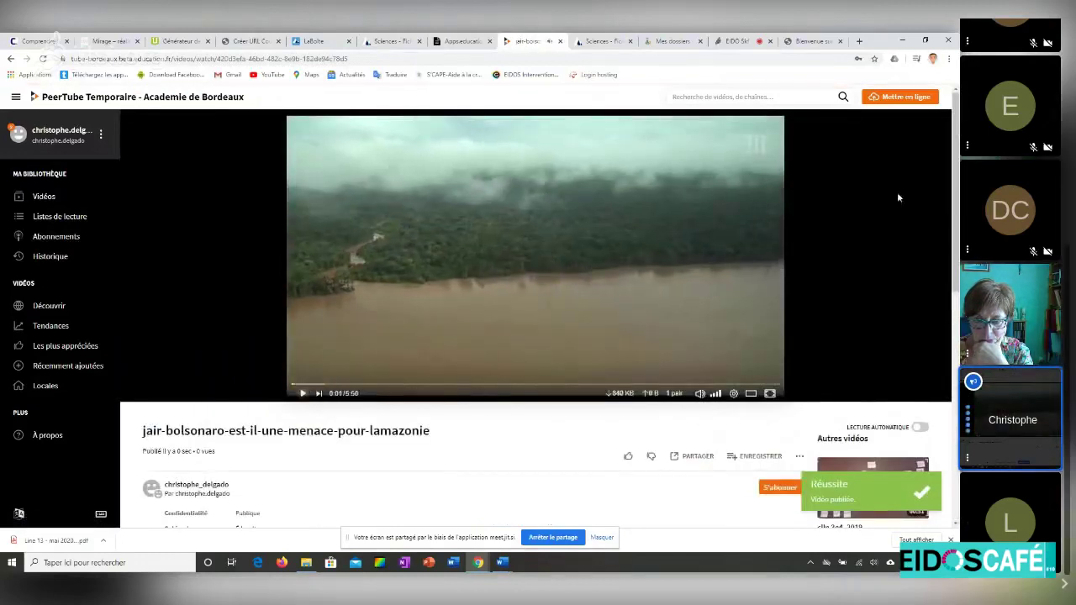
Step: Check the account's public videos and the personal video library for the newly published video
{"action": "left_click", "coordinate": [64, 141]}
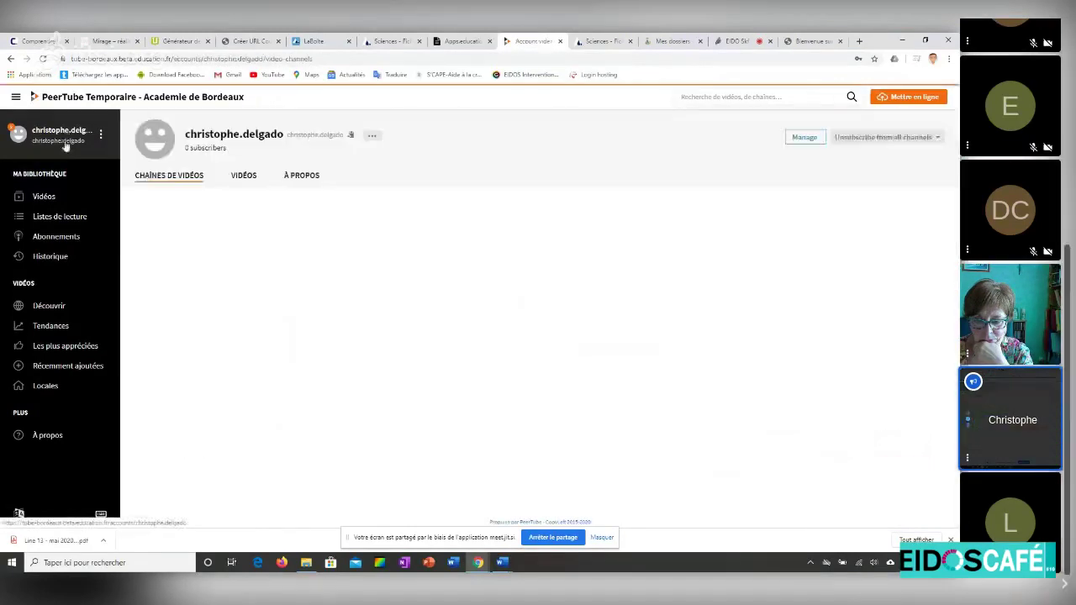
{"action": "left_click", "coordinate": [243, 176]}
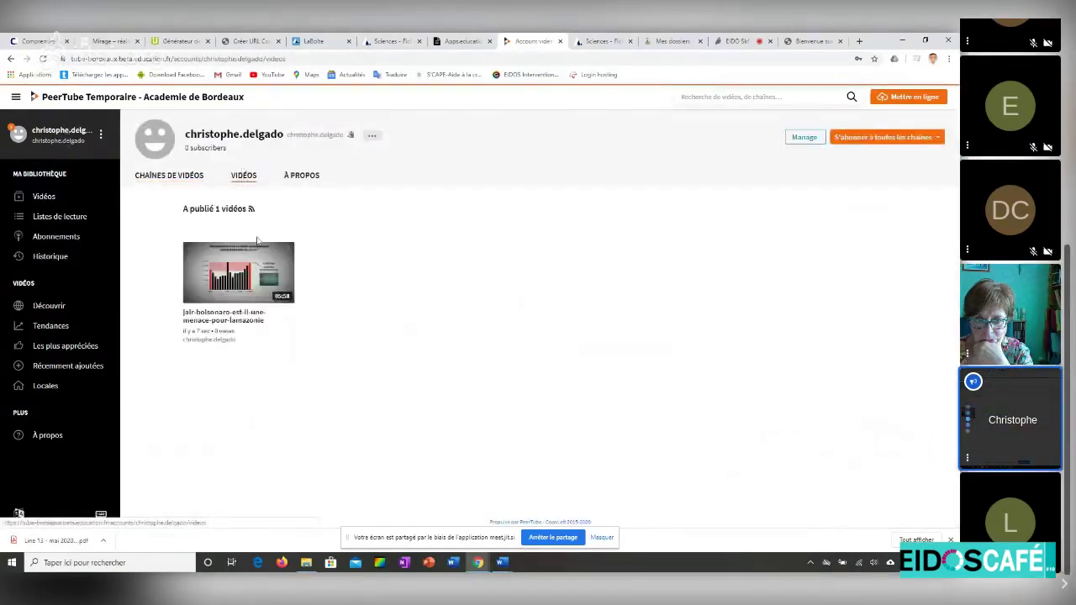
{"action": "left_click", "coordinate": [238, 178]}
{"action": "left_click", "coordinate": [40, 200]}
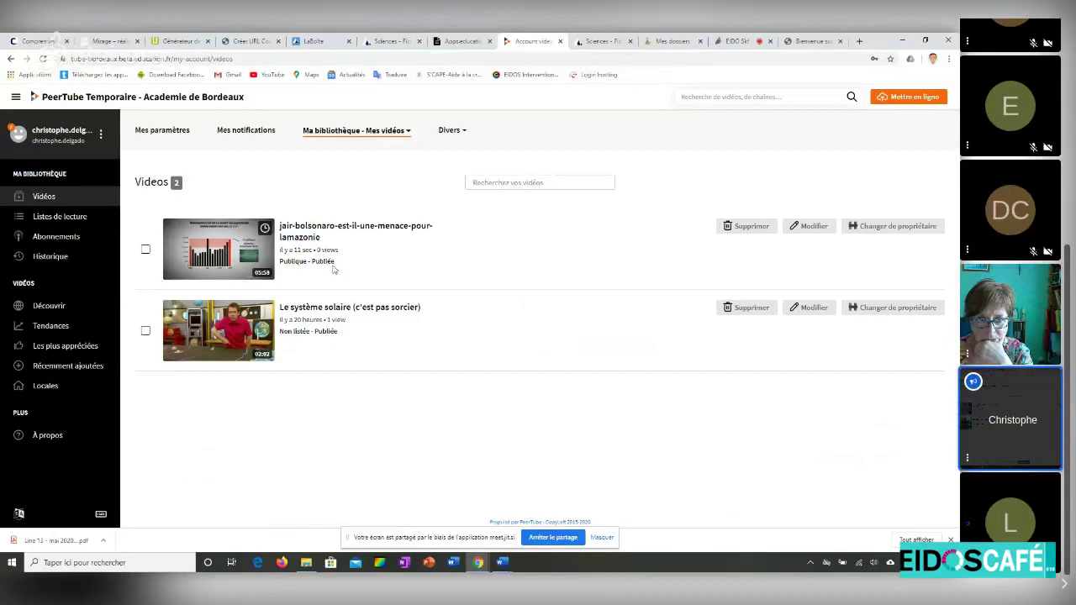
Step: Open the jair-bolsonaro video's viewing page from the library and pause its playback
{"action": "left_click", "coordinate": [237, 243]}
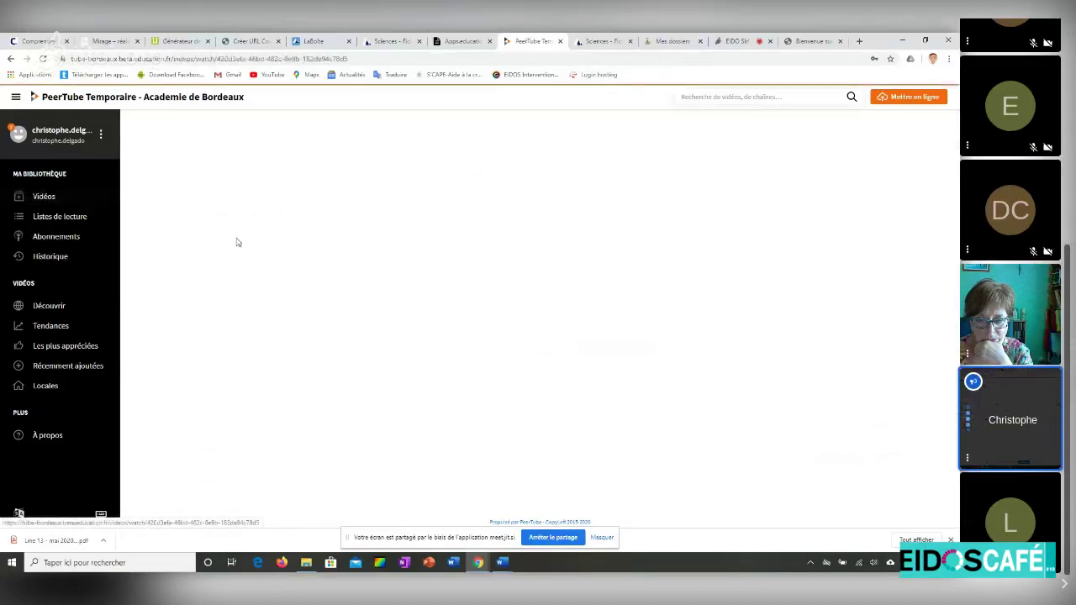
{"action": "left_click", "coordinate": [529, 243]}
{"action": "left_click", "coordinate": [303, 394]}
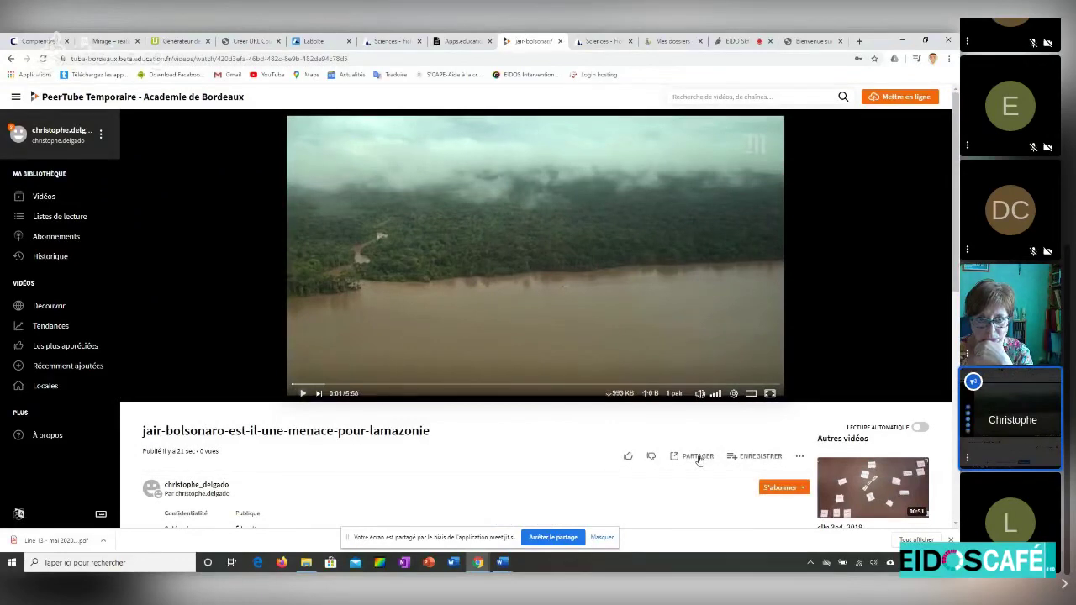
Step: Open the video's sharing options, select its share URL and switch to the solar system worksheet in Word
{"action": "left_click", "coordinate": [697, 456]}
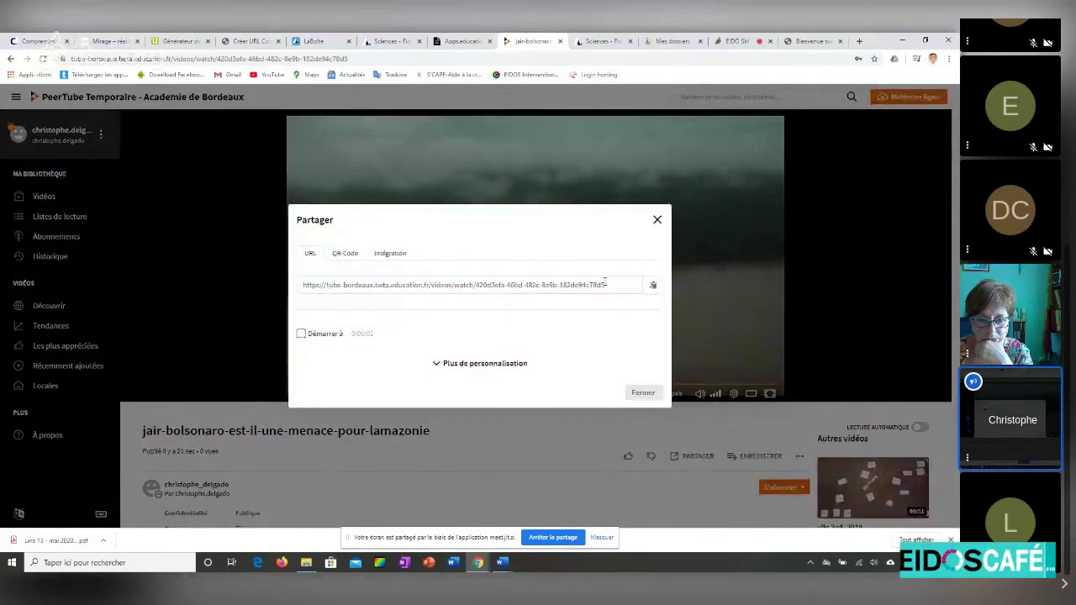
{"action": "left_click", "coordinate": [533, 285]}
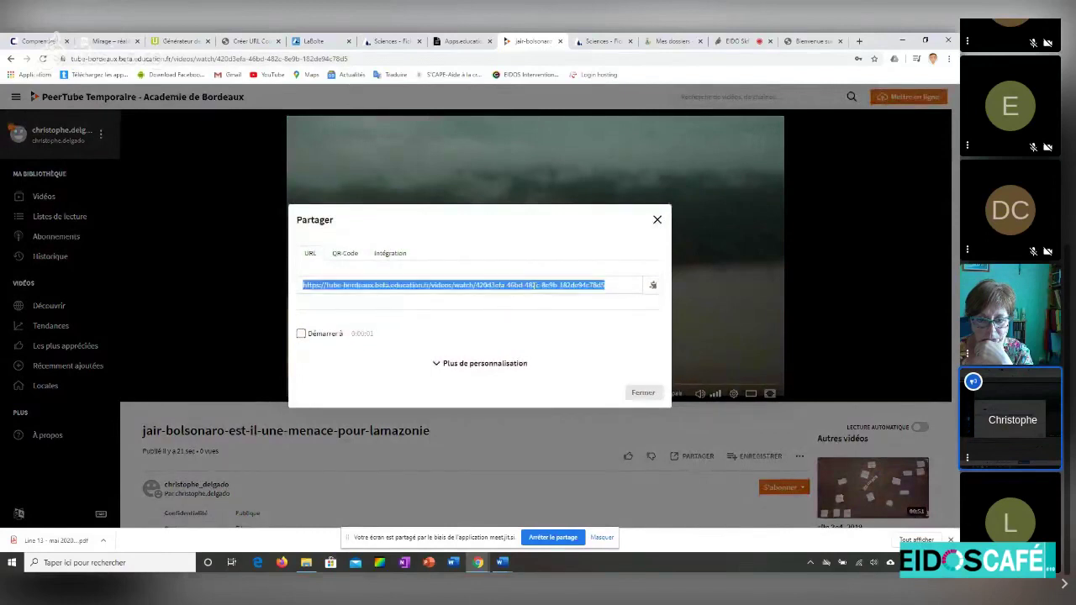
{"action": "left_click", "coordinate": [503, 564]}
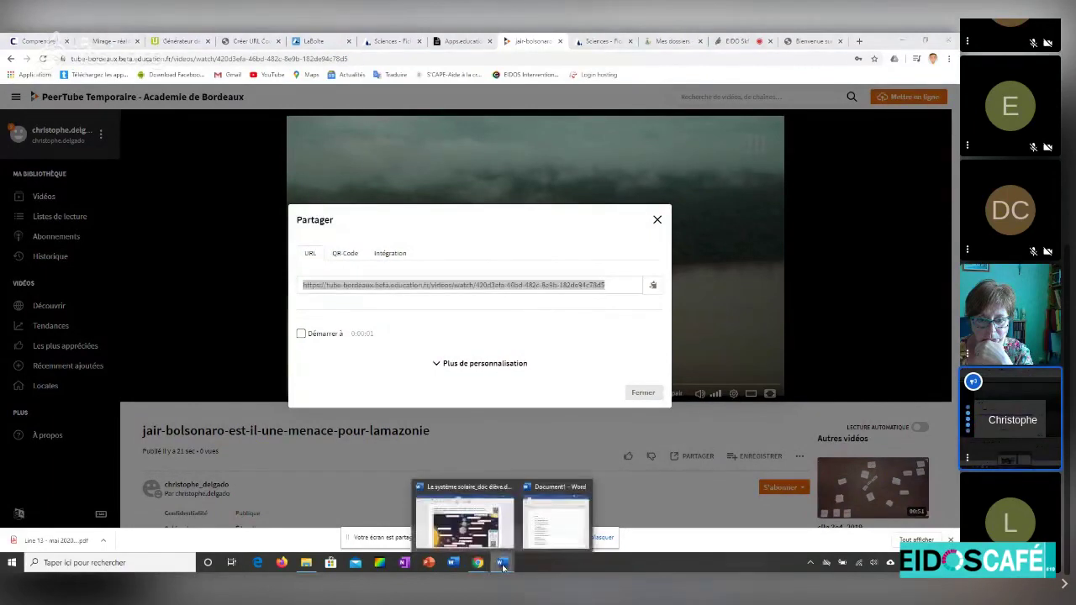
{"action": "left_click", "coordinate": [497, 528]}
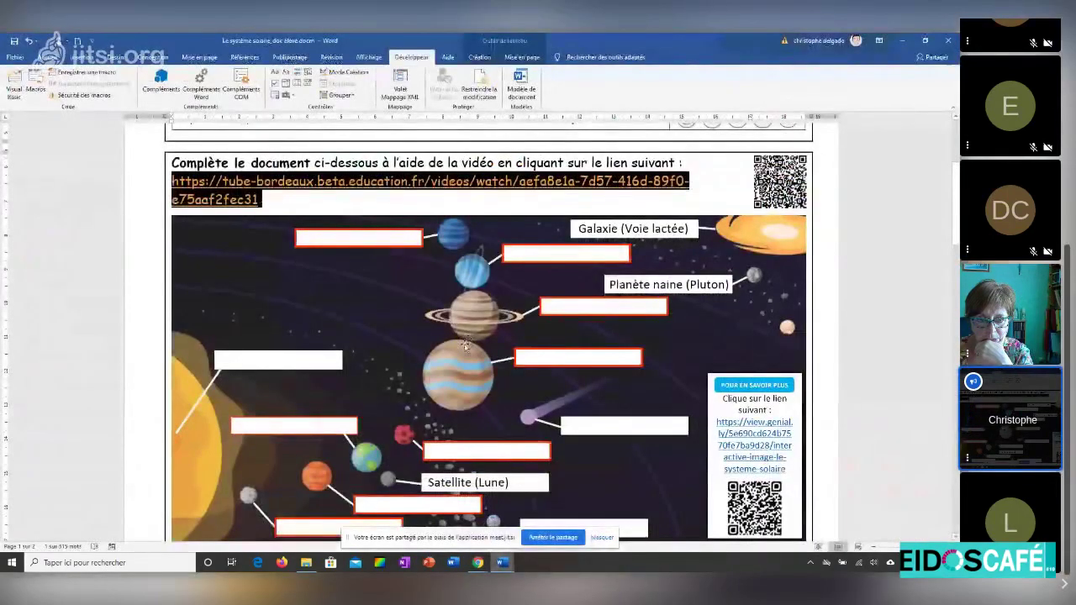
Step: Switch back to Chrome, copy the video's sharing QR code image and return to the solar system worksheet in Word
{"action": "left_click", "coordinate": [476, 564]}
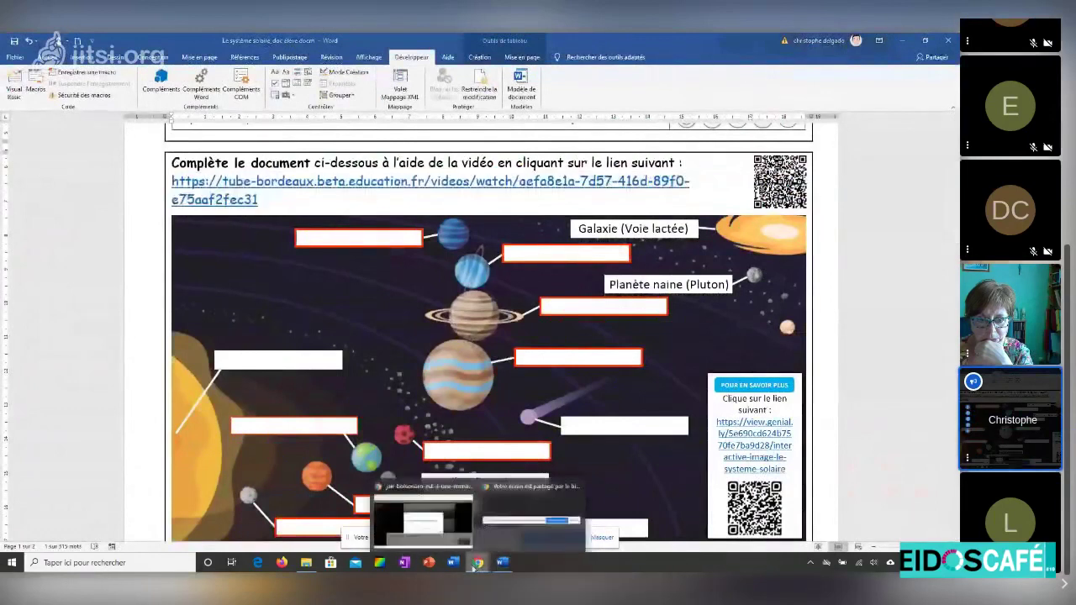
{"action": "left_click", "coordinate": [423, 515]}
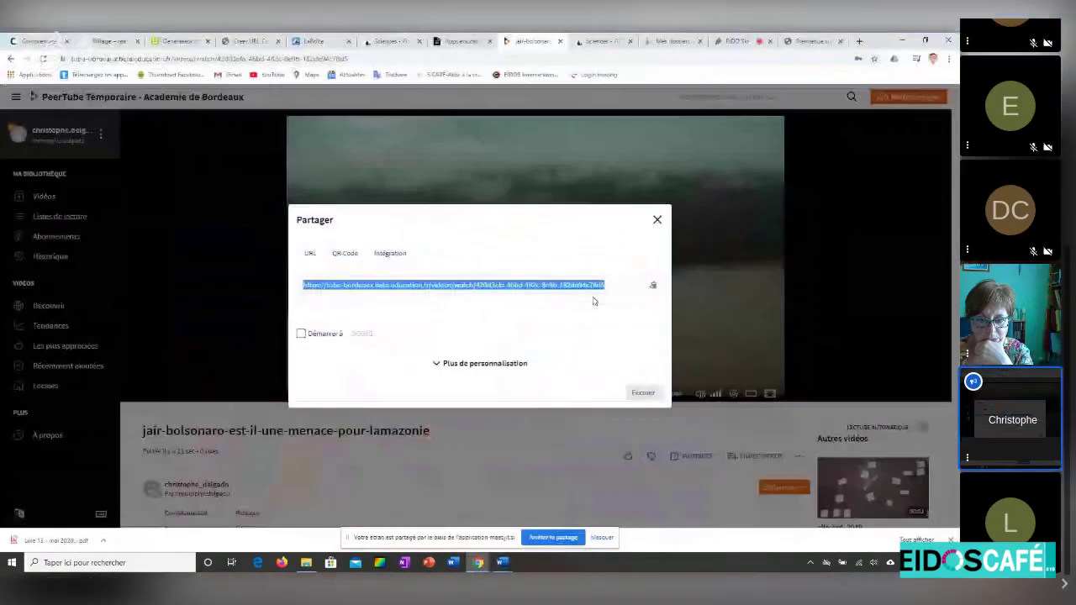
{"action": "left_click", "coordinate": [347, 254]}
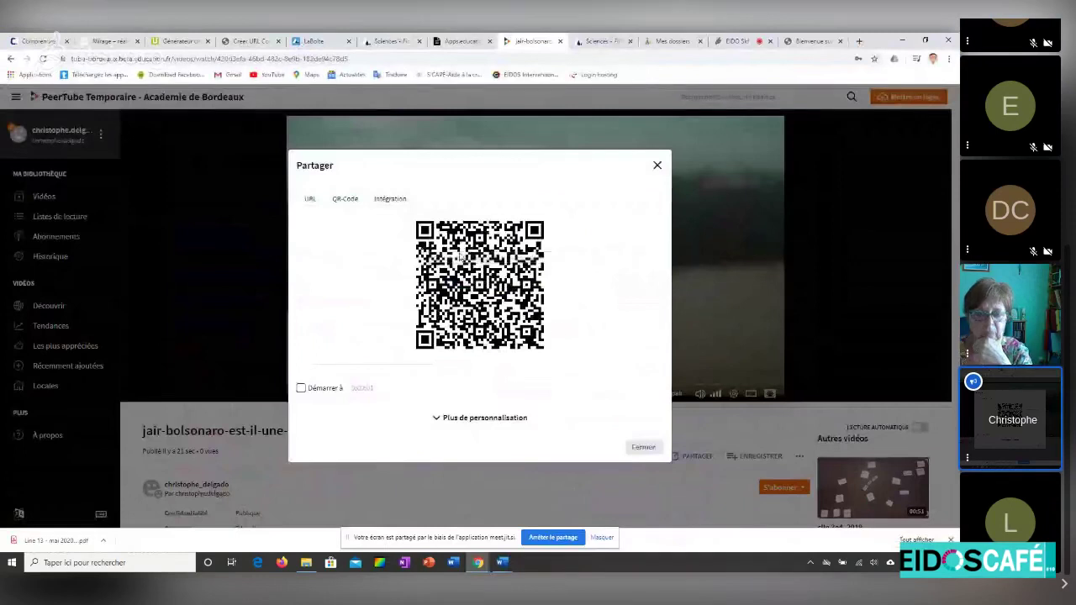
{"action": "right_click", "coordinate": [463, 256]}
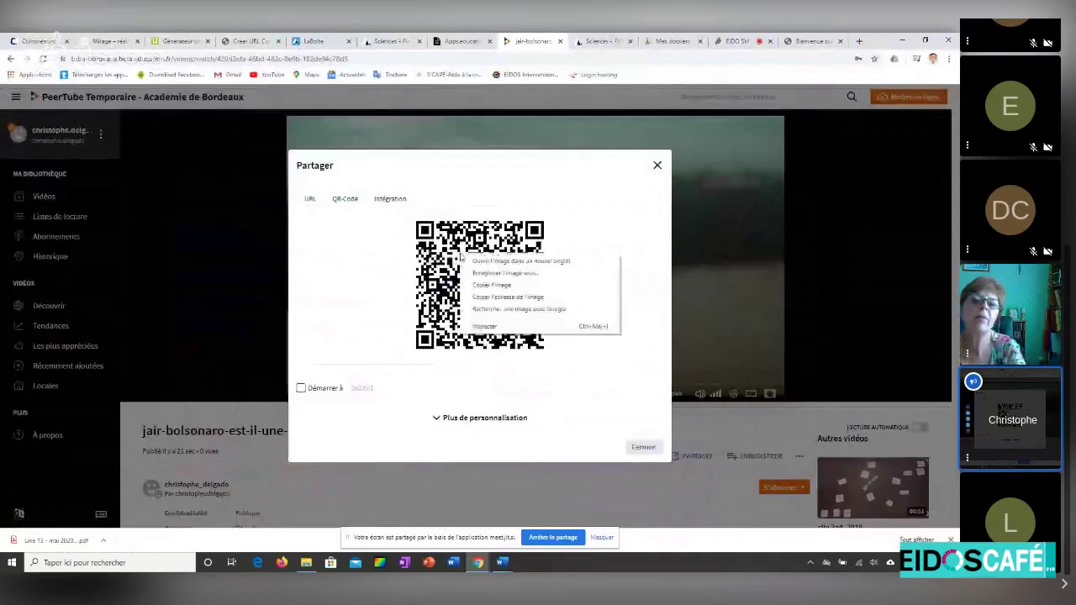
{"action": "left_click", "coordinate": [519, 288]}
{"action": "mouse_move", "coordinate": [502, 567]}
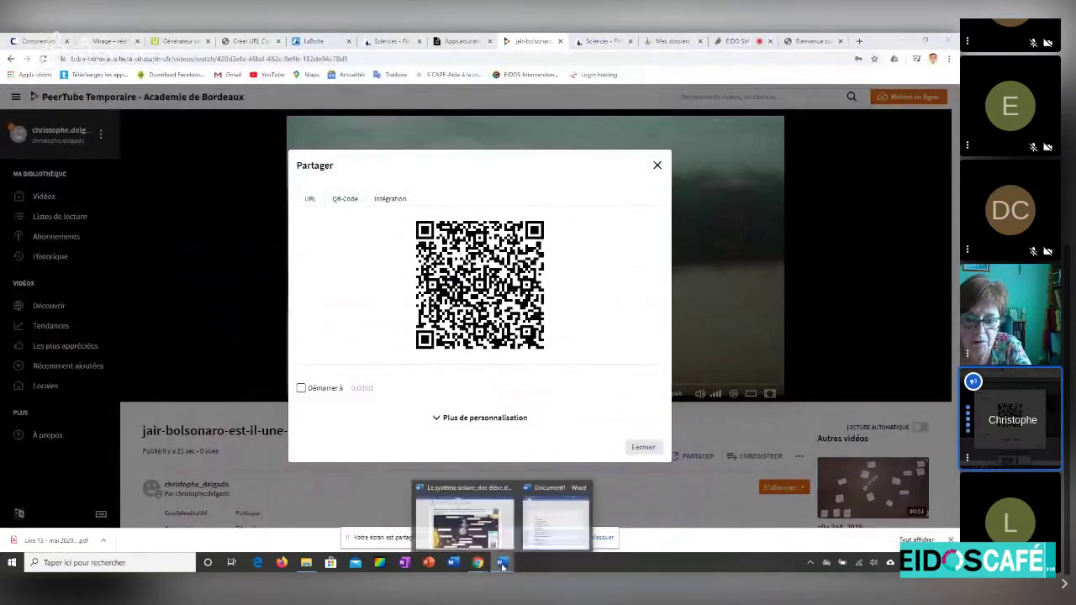
{"action": "left_click", "coordinate": [494, 534]}
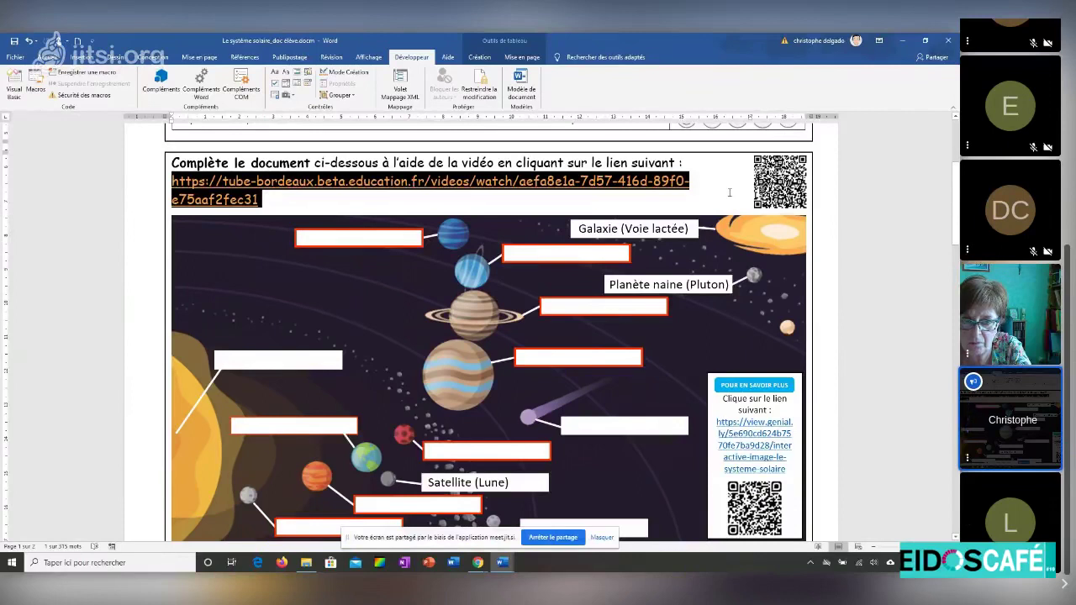
Step: Examine the worksheet's planet diagram, Bonus answer field, and the Rédige and Correction sections with their links and QR codes
{"action": "scroll", "coordinate": [729, 193], "scroll_direction": "down", "scroll_amount": 5}
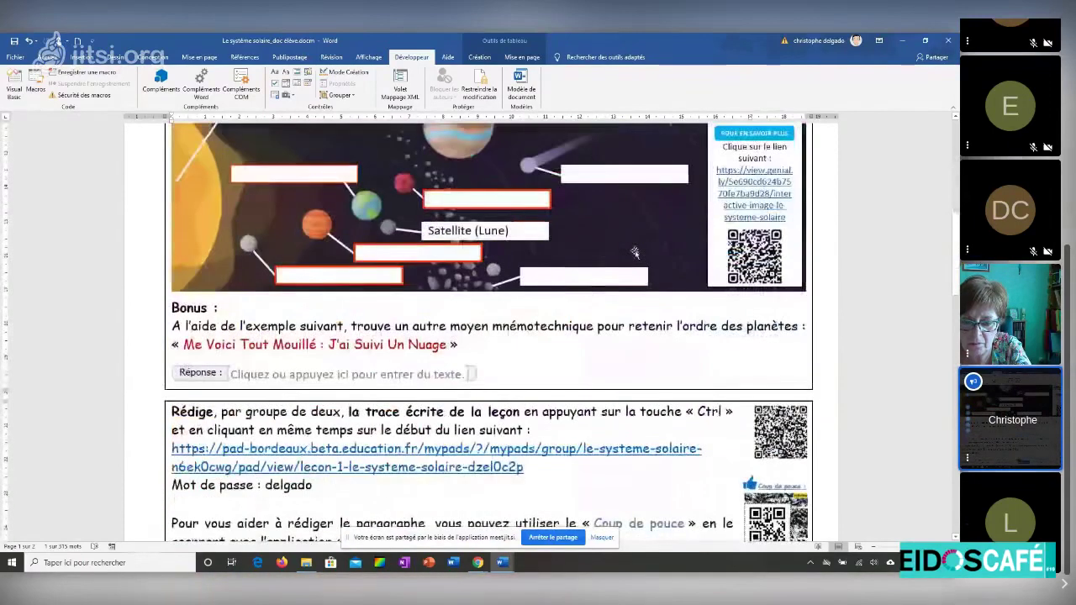
{"action": "scroll", "coordinate": [634, 252], "scroll_direction": "up", "scroll_amount": 1}
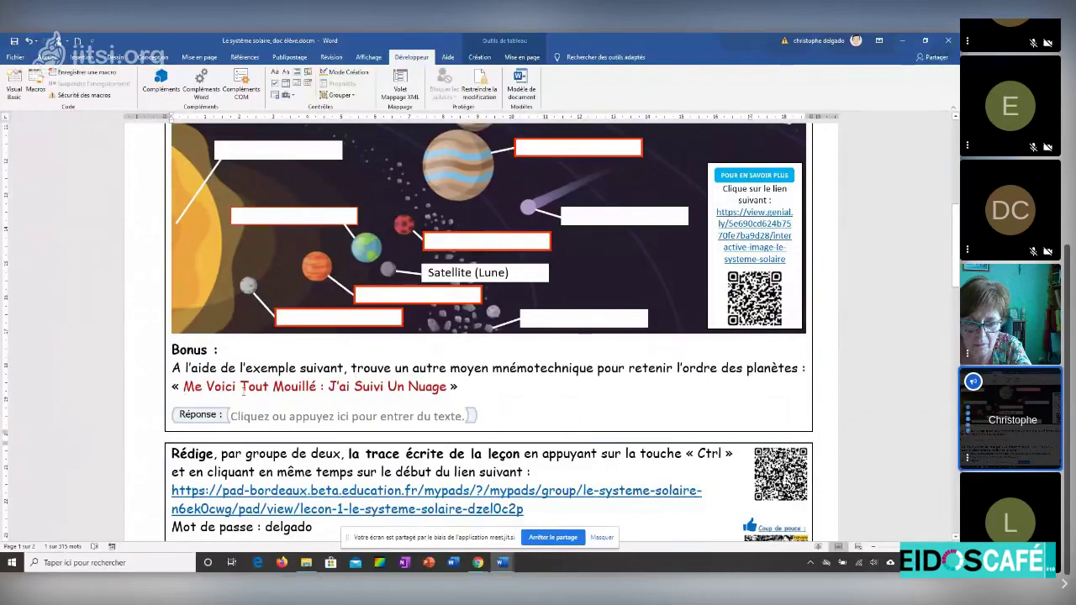
{"action": "left_click", "coordinate": [241, 420]}
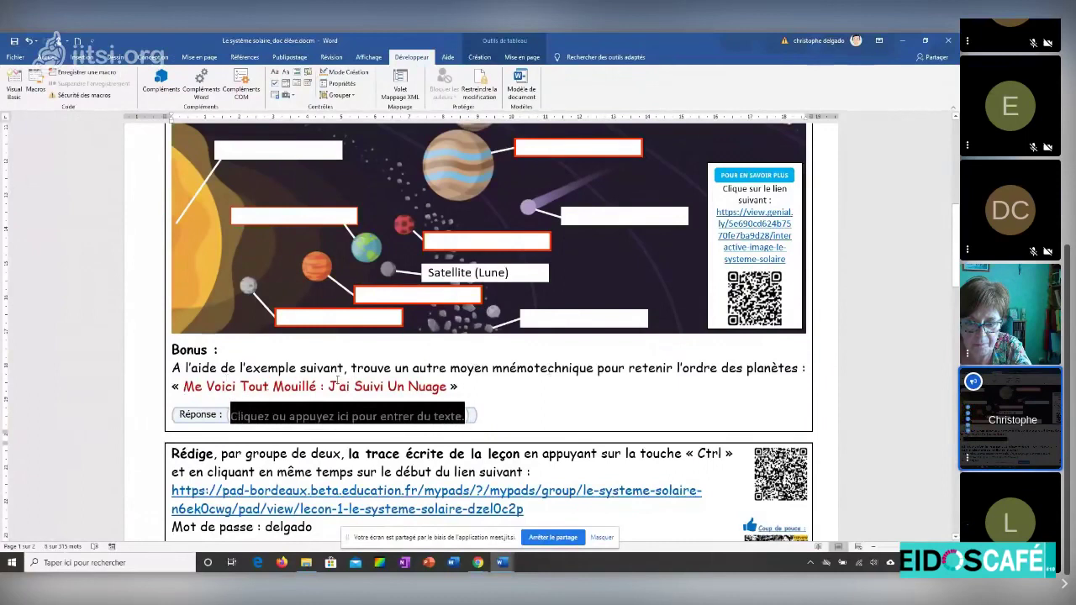
{"action": "scroll", "coordinate": [336, 384], "scroll_direction": "up", "scroll_amount": 3}
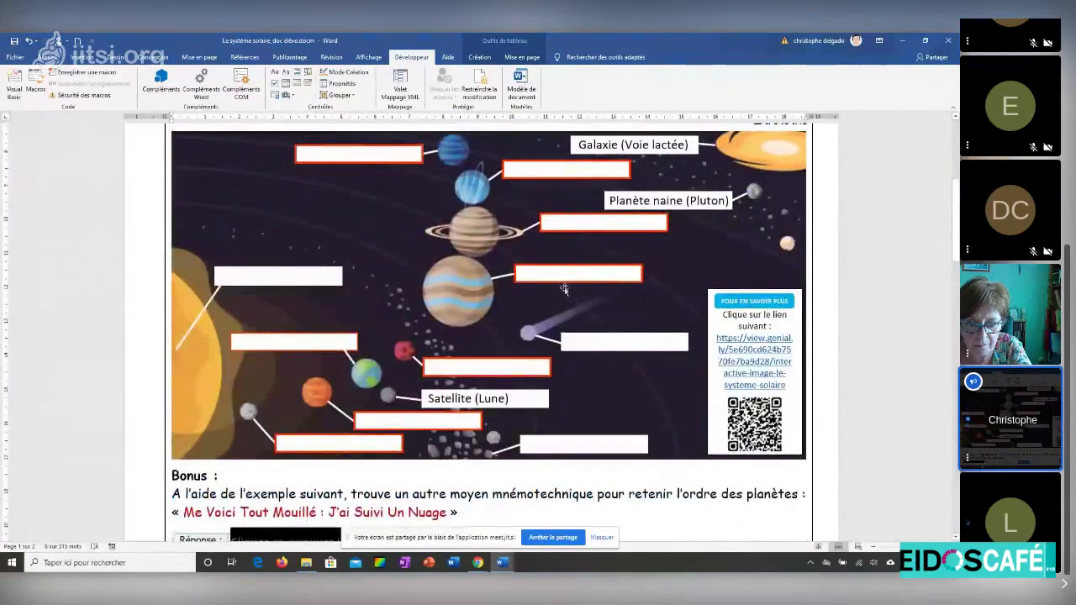
{"action": "scroll", "coordinate": [345, 410], "scroll_direction": "down", "scroll_amount": 3}
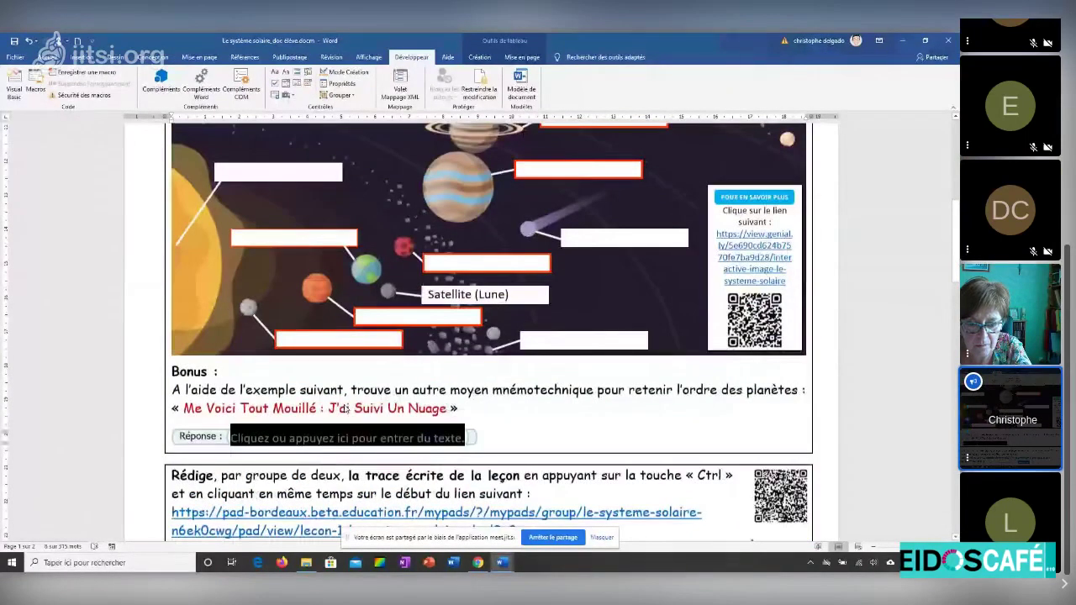
{"action": "scroll", "coordinate": [345, 409], "scroll_direction": "down", "scroll_amount": 4}
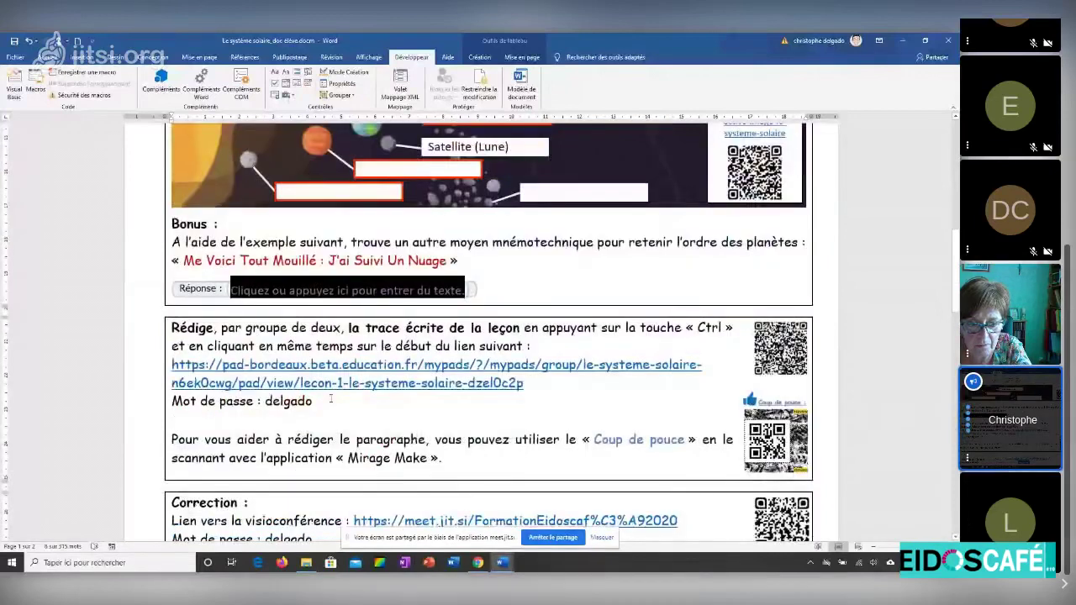
{"action": "scroll", "coordinate": [331, 400], "scroll_direction": "down", "scroll_amount": 1}
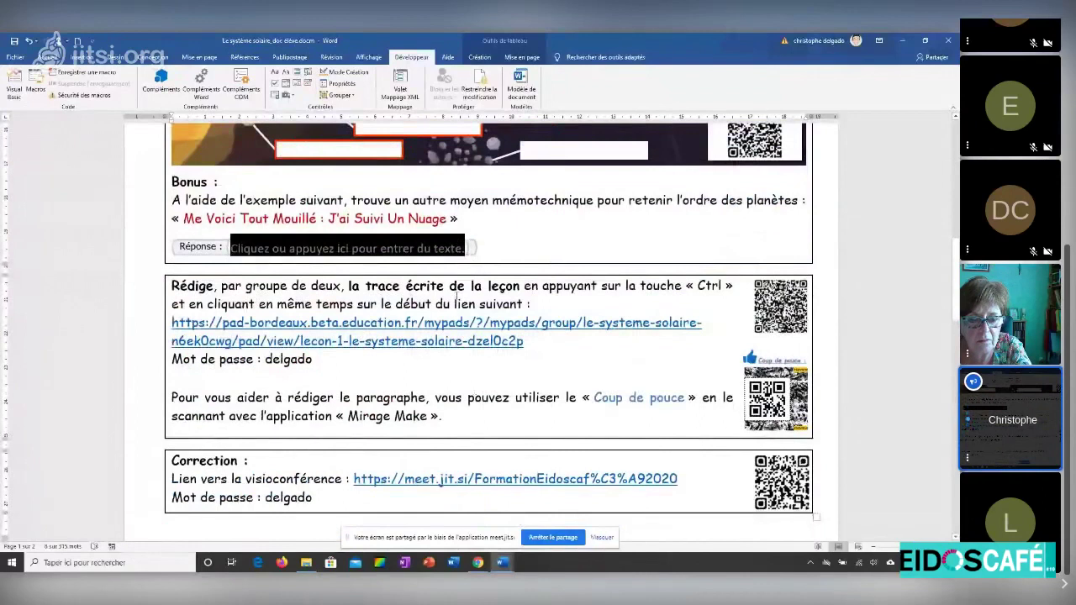
{"action": "scroll", "coordinate": [504, 297], "scroll_direction": "up", "scroll_amount": 1}
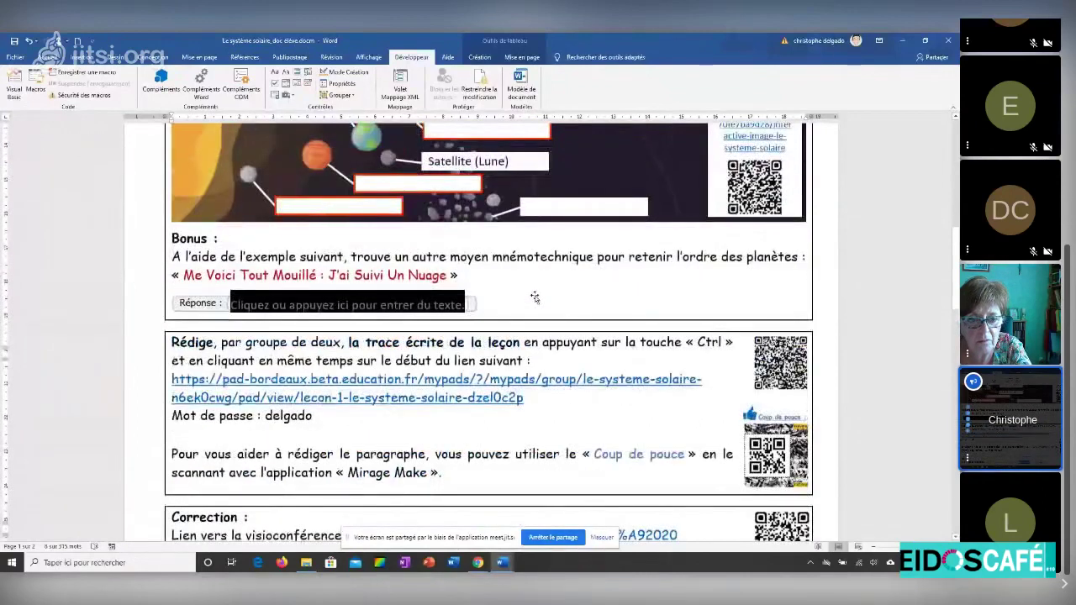